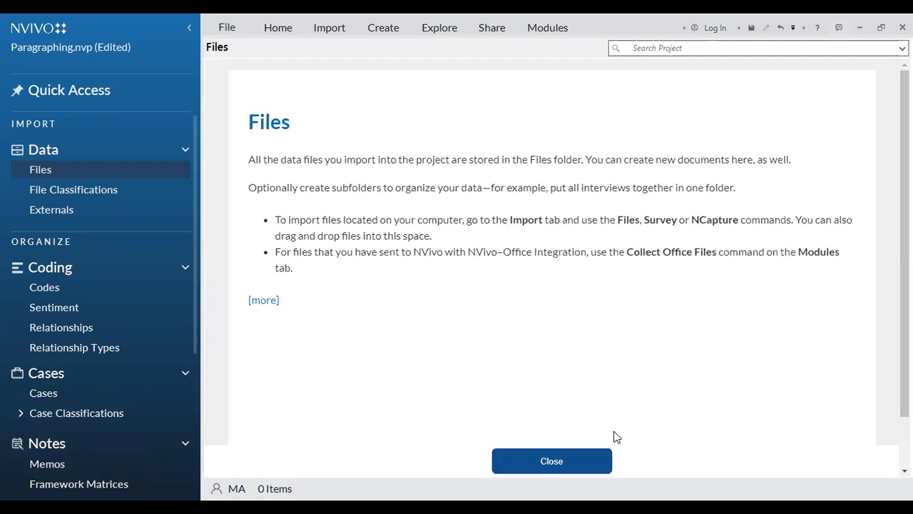
- Review the values of the JP attribute in the Jenis penerjemah case classification and save the project
{"action": "left_click", "coordinate": [546, 460]}
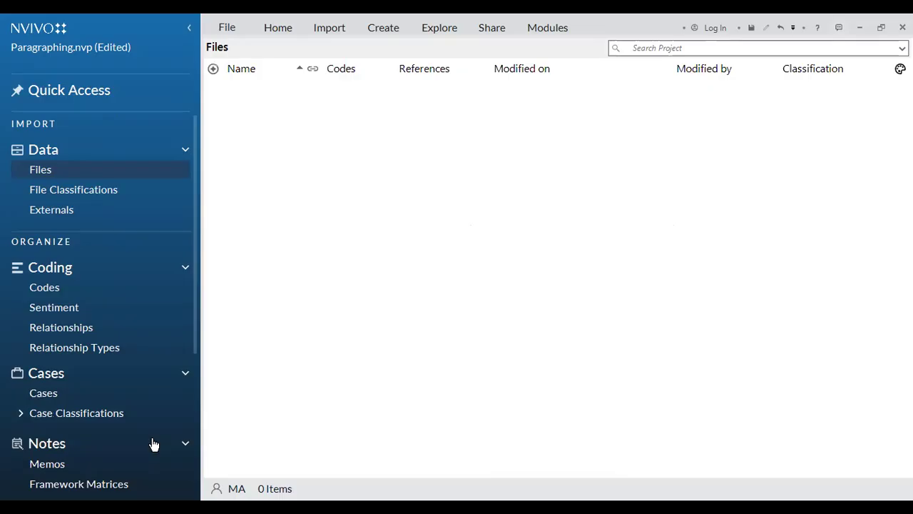
{"action": "left_click", "coordinate": [46, 415]}
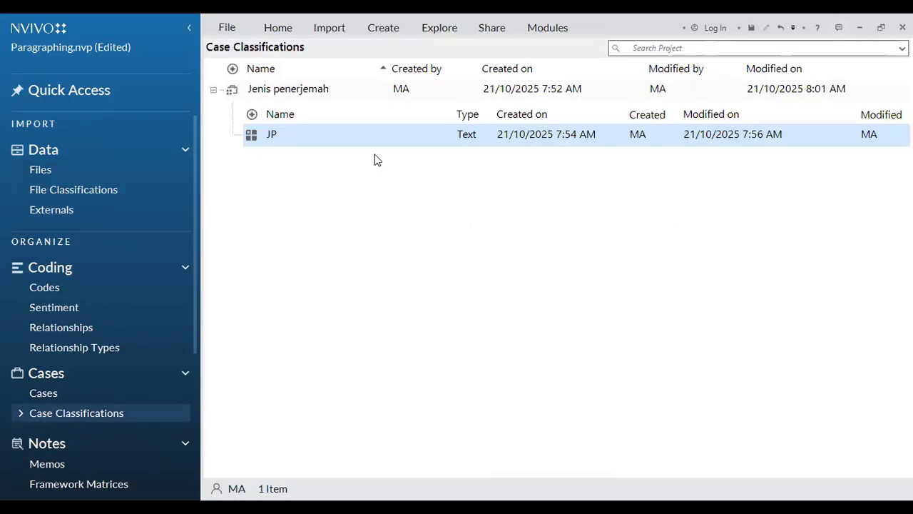
{"action": "double_click", "coordinate": [287, 134]}
{"action": "left_click", "coordinate": [339, 174]}
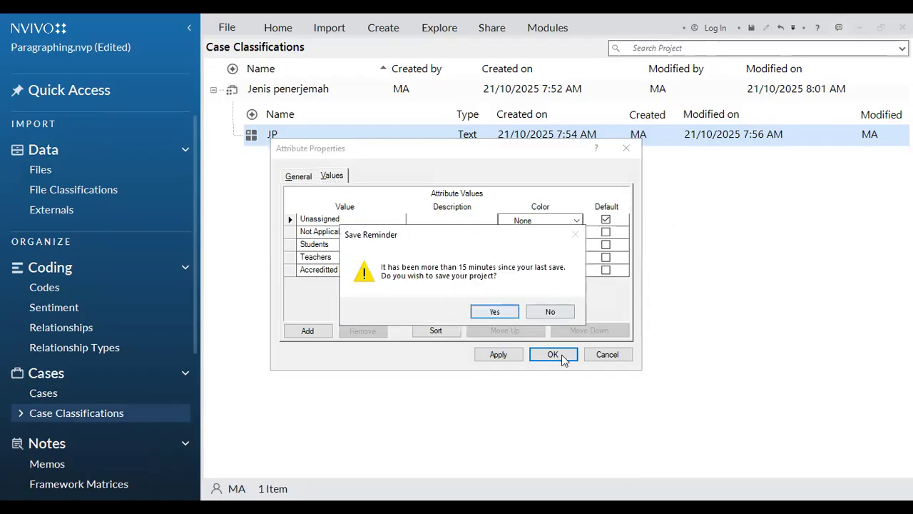
{"action": "key", "text": "Return"}
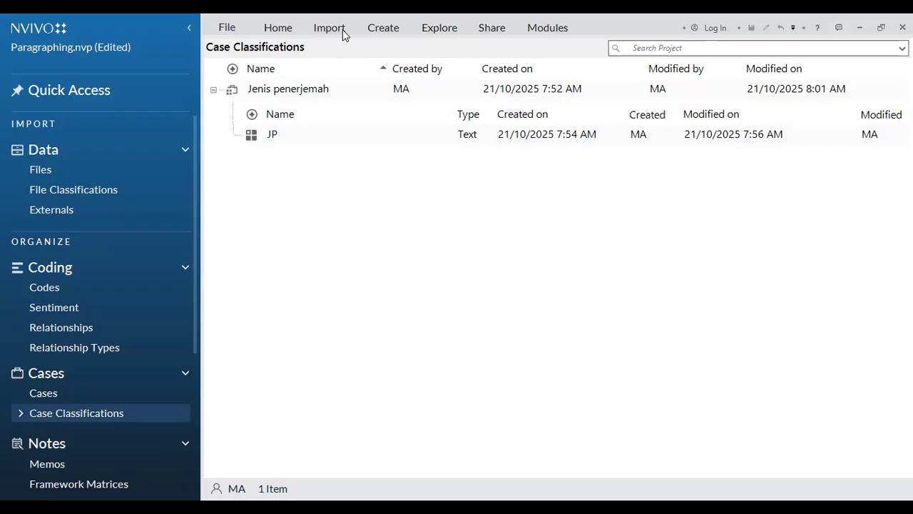
- Create a folder named Interview under the project's data files
{"action": "left_click", "coordinate": [44, 175]}
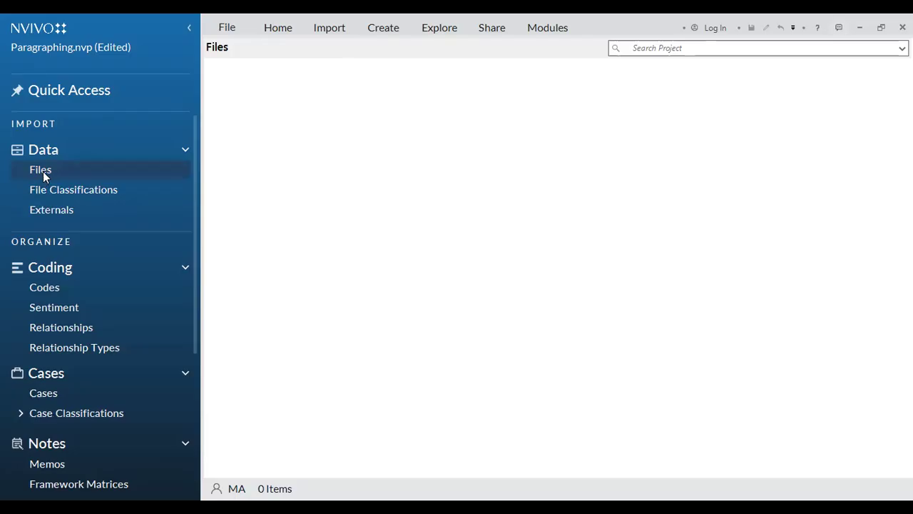
{"action": "right_click", "coordinate": [49, 182]}
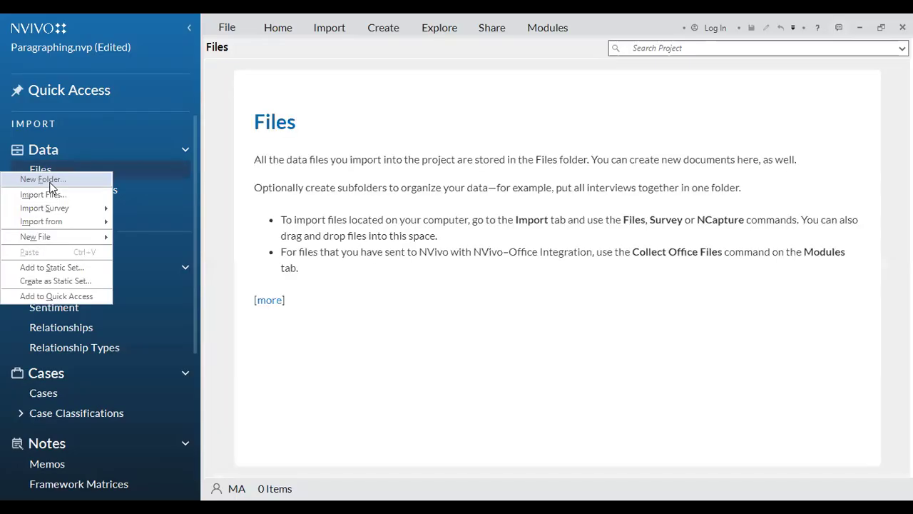
{"action": "left_click", "coordinate": [100, 182]}
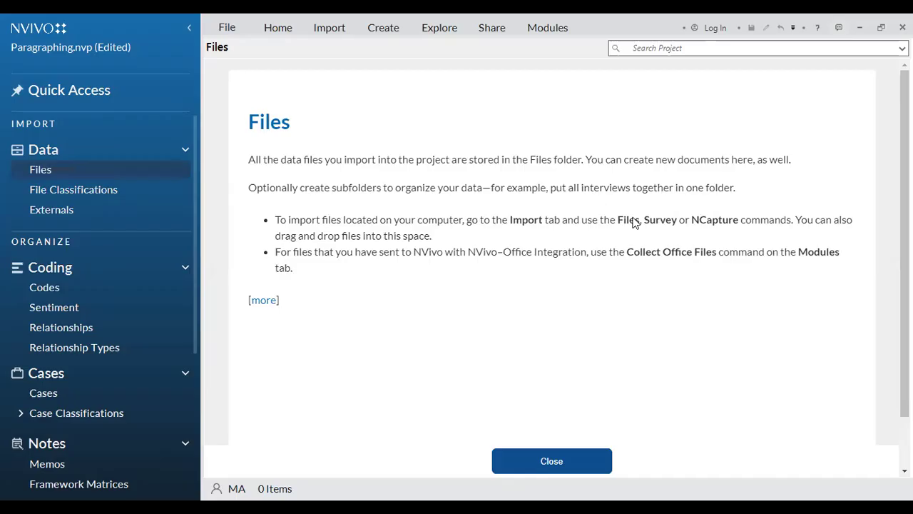
{"action": "type", "text": "Interview"}
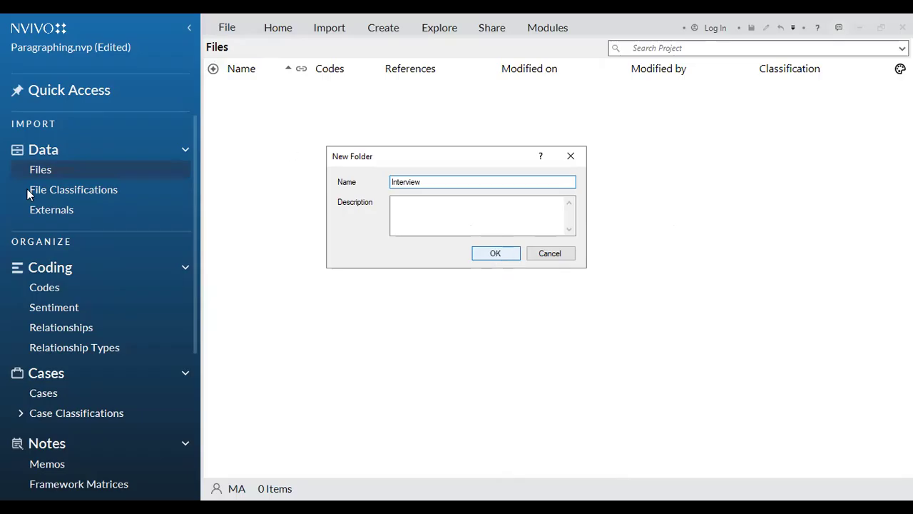
{"action": "key", "text": "Return"}
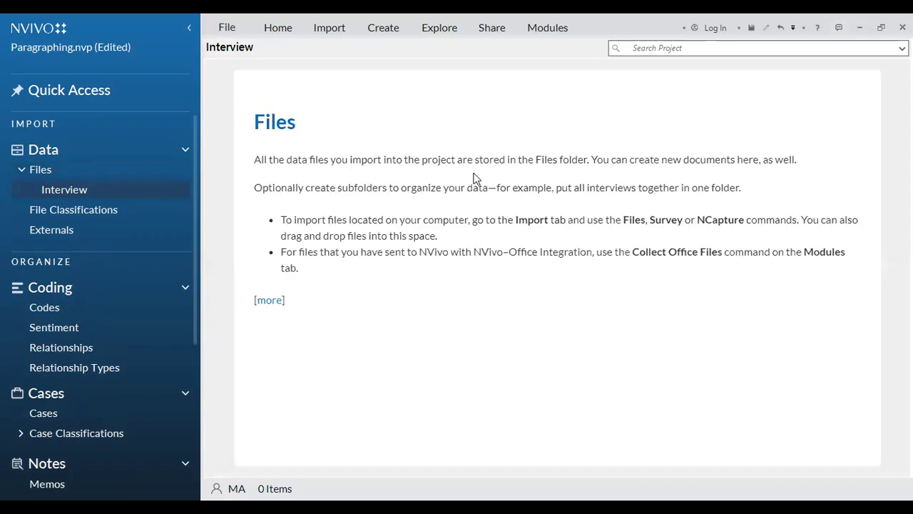
- Create a subfolder named Accredited inside the Interview folder
{"action": "right_click", "coordinate": [424, 155]}
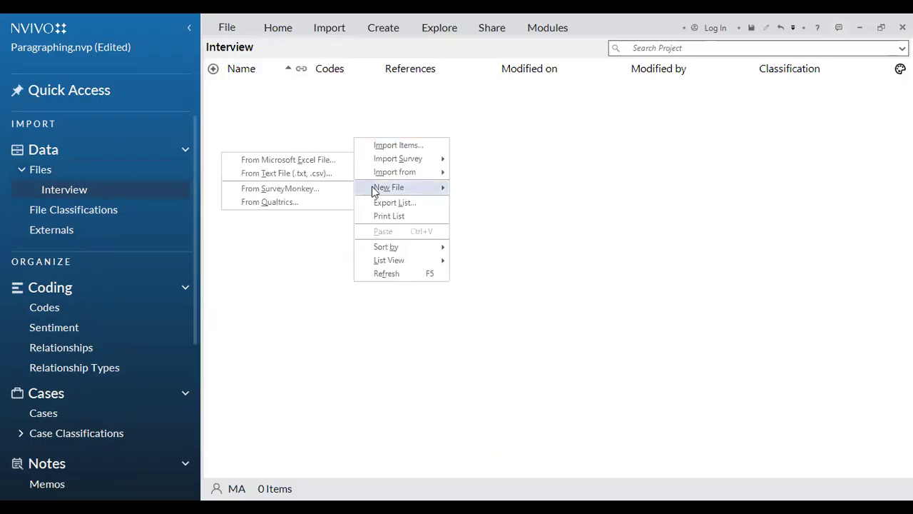
{"action": "right_click", "coordinate": [364, 119]}
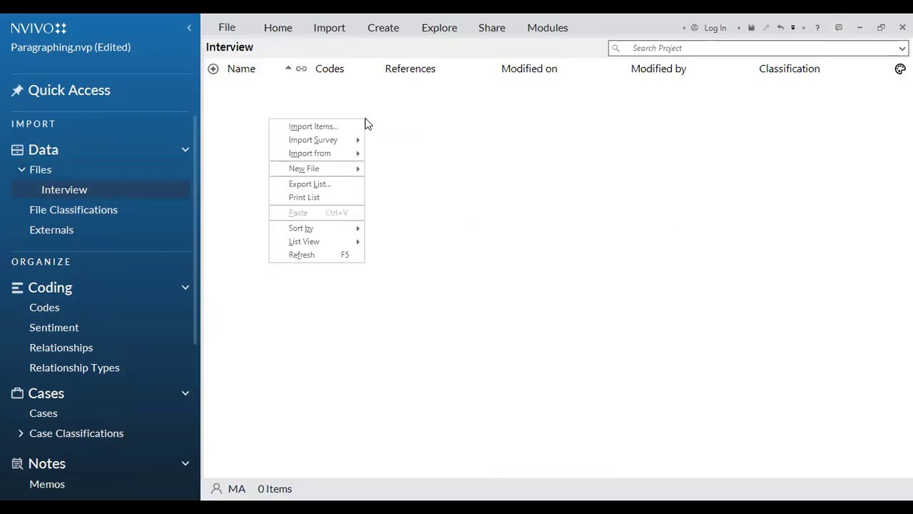
{"action": "right_click", "coordinate": [72, 192]}
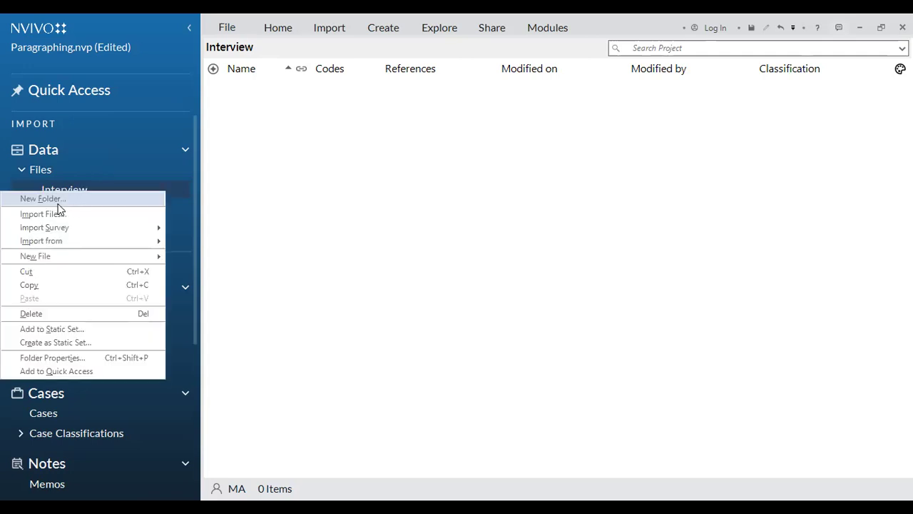
{"action": "key", "text": "Return"}
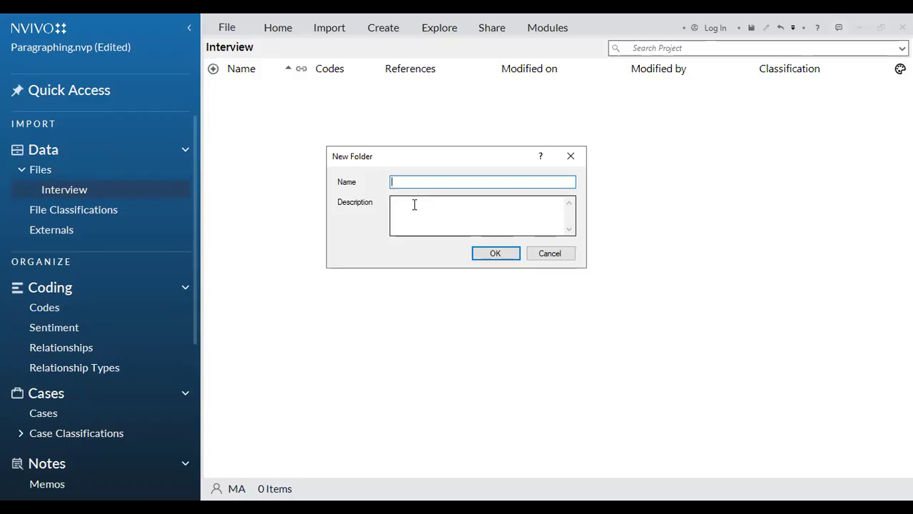
{"action": "type", "text": "Accredited"}
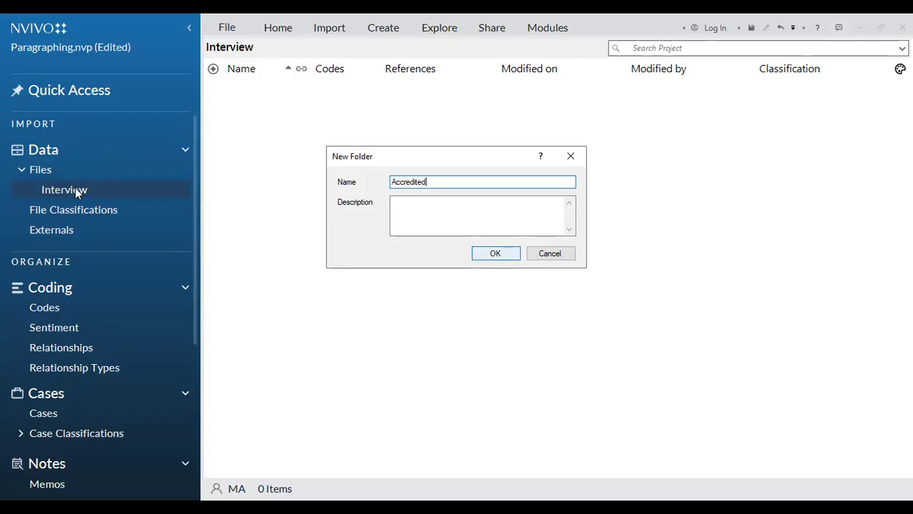
{"action": "key", "text": "Return"}
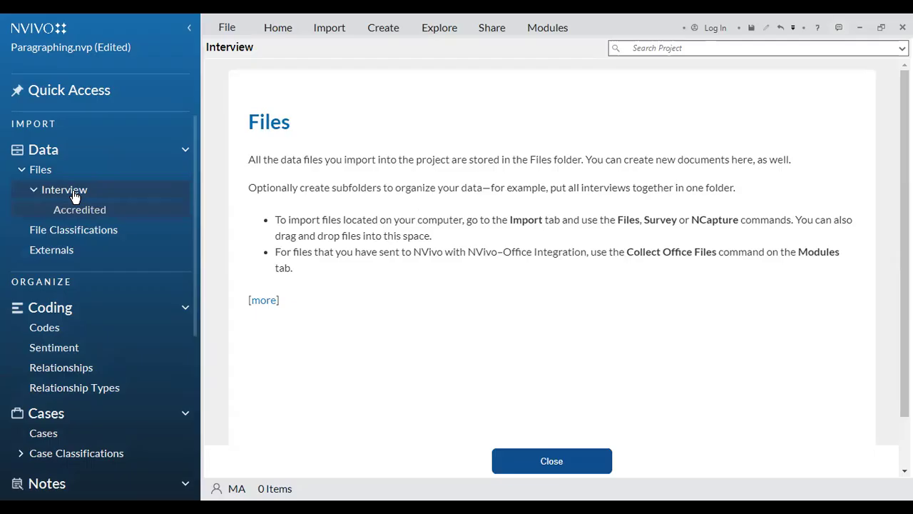
- Create a subfolder named Students inside the Interview folder
{"action": "right_click", "coordinate": [70, 206]}
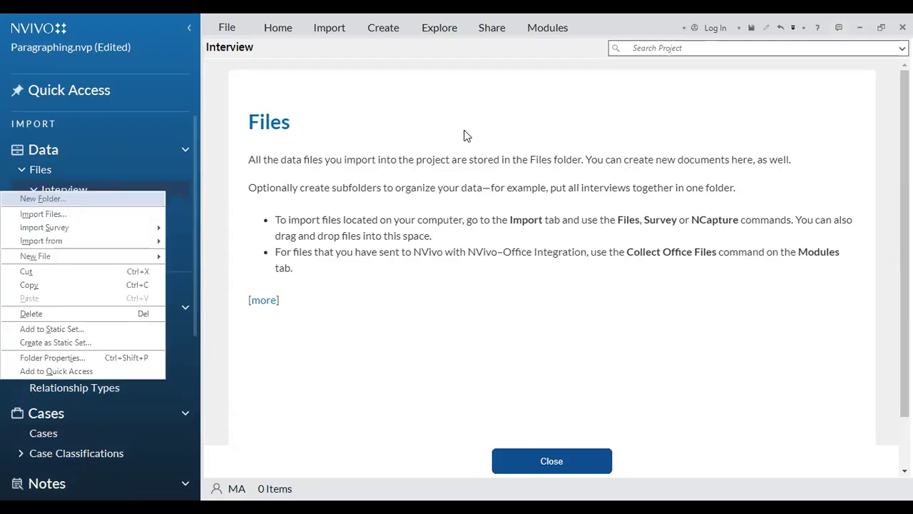
{"action": "key", "text": "Return"}
{"action": "type", "text": "Students"}
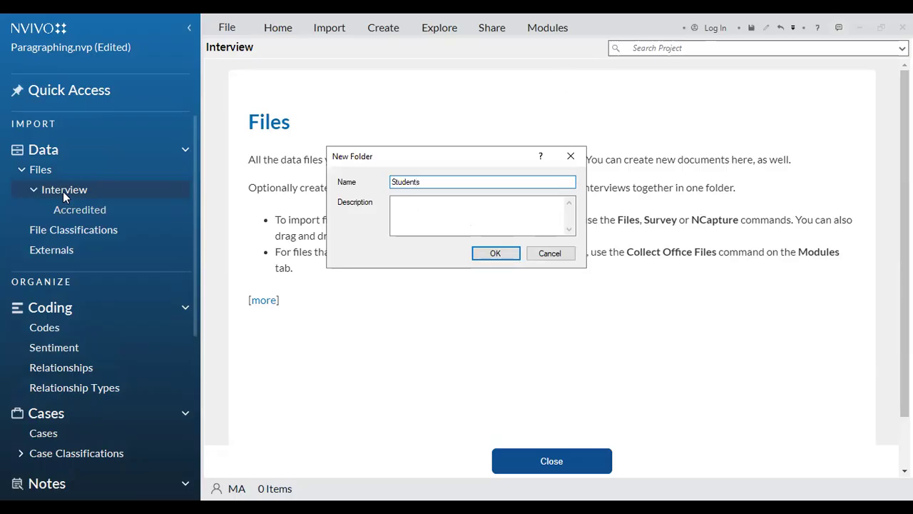
{"action": "key", "text": "Return"}
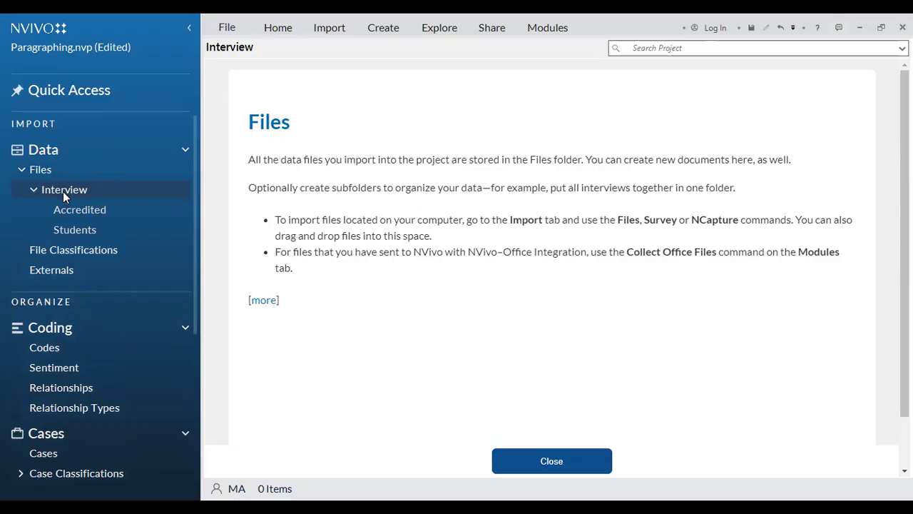
- Create a subfolder named Teachers inside the Interview folder
{"action": "right_click", "coordinate": [63, 194]}
{"action": "left_click", "coordinate": [410, 311]}
{"action": "type", "text": "Teachers"}
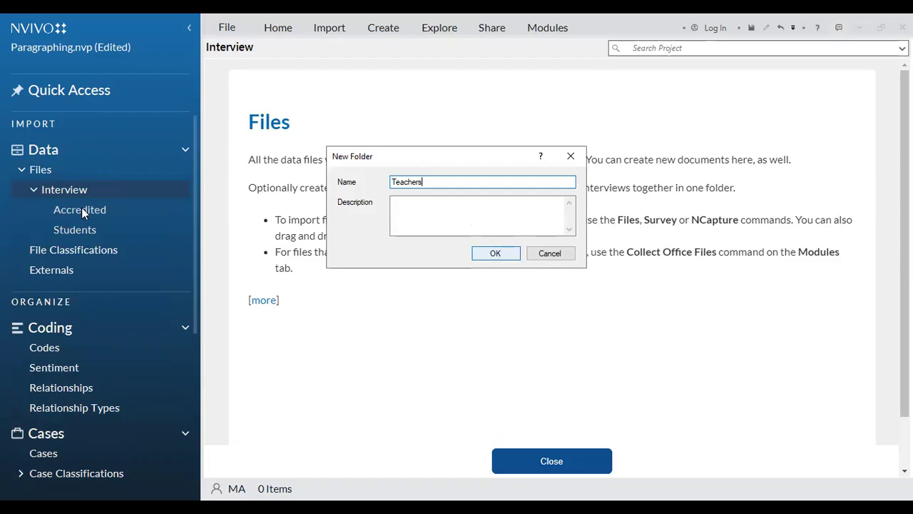
{"action": "key", "text": "Return"}
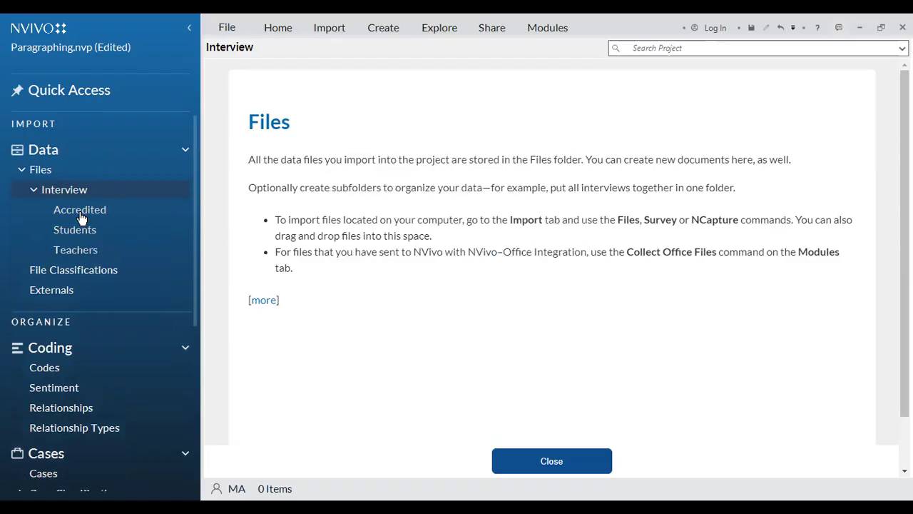
- Import A1.docx through A5.docx from Mengkode otomatis\Accreditted into the Accredited folder, creating a case for each in the existing Jenis penerjemah classification
{"action": "left_click", "coordinate": [80, 214]}
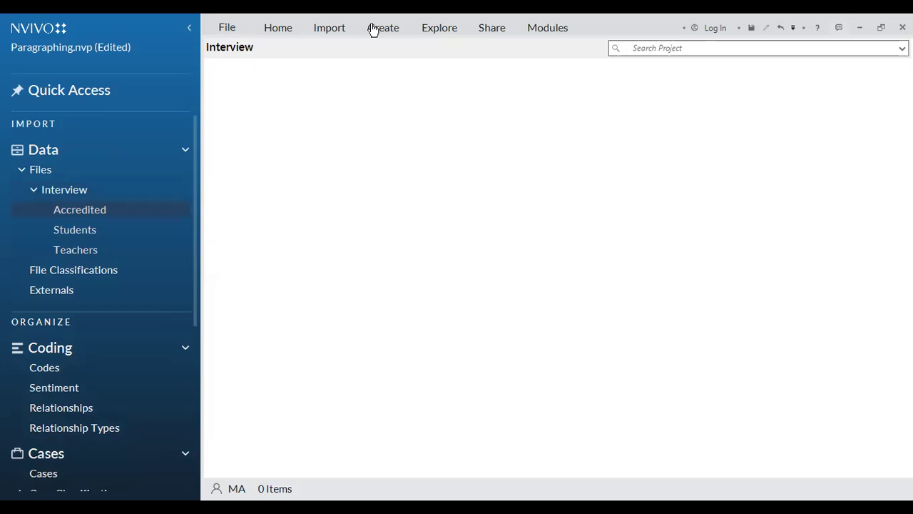
{"action": "left_click", "coordinate": [332, 29]}
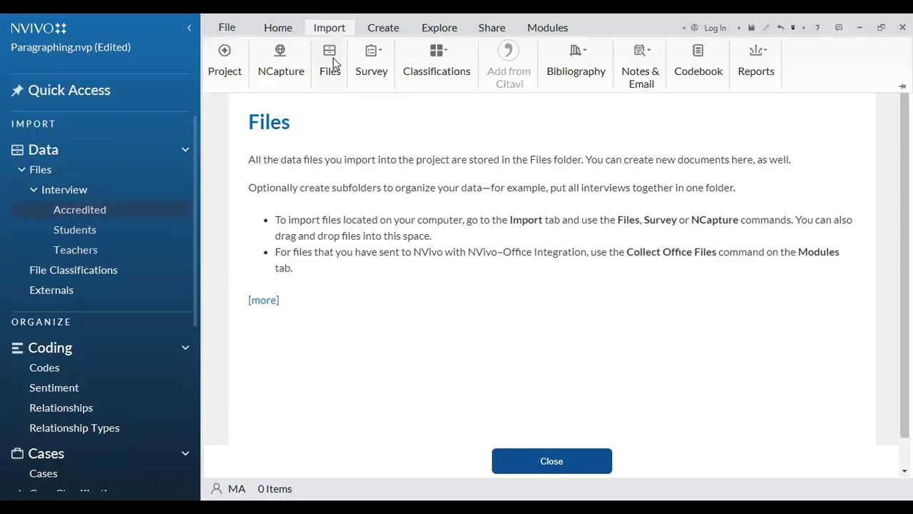
{"action": "left_click", "coordinate": [331, 60]}
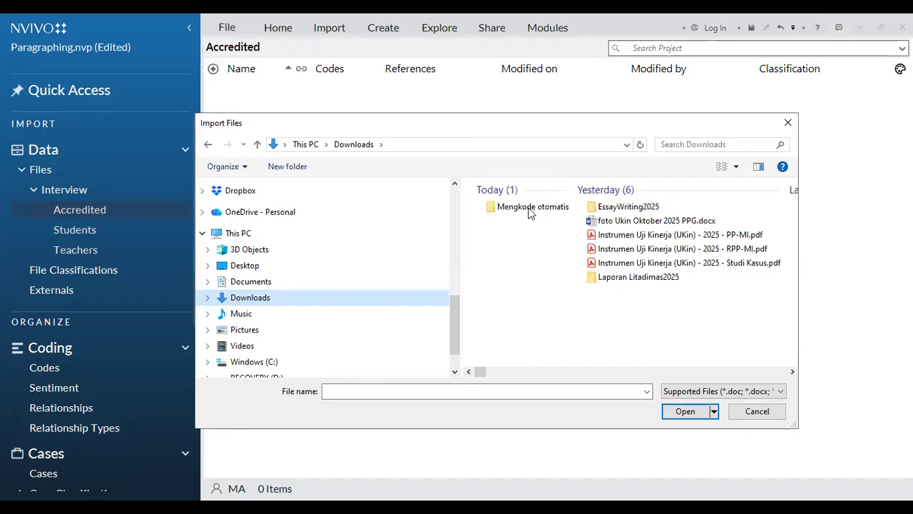
{"action": "double_click", "coordinate": [530, 208]}
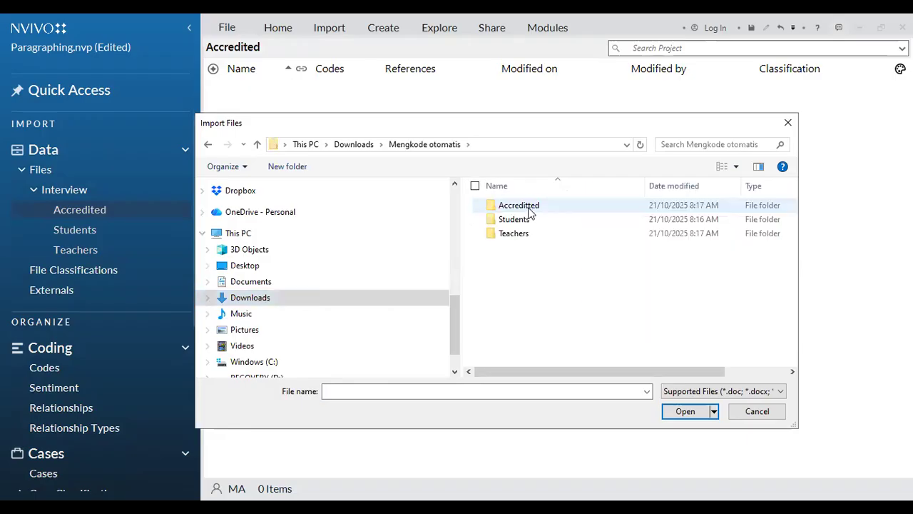
{"action": "double_click", "coordinate": [479, 207]}
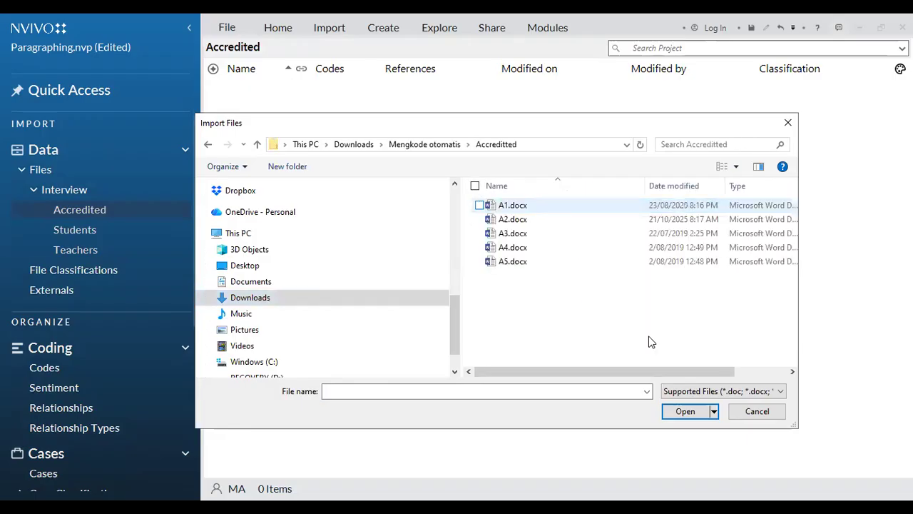
{"action": "key", "text": "ctrl+a"}
{"action": "left_click", "coordinate": [691, 412]}
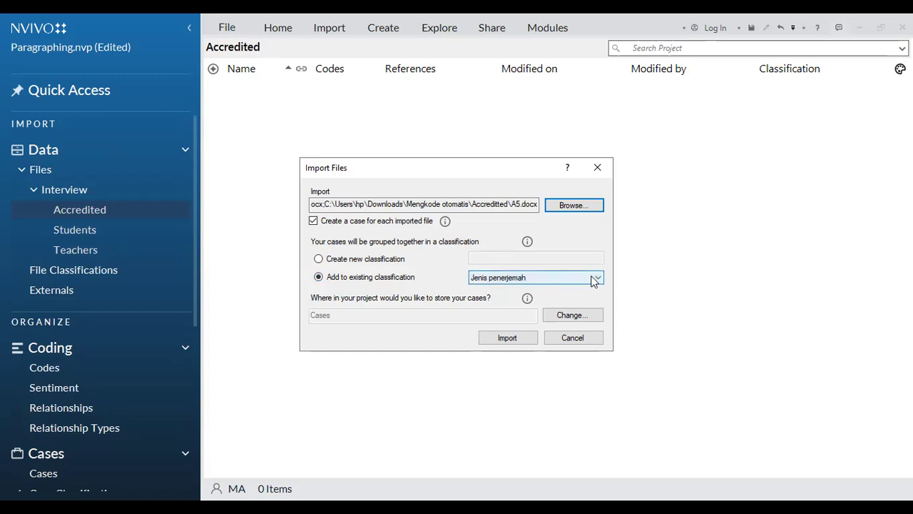
{"action": "left_click", "coordinate": [506, 338]}
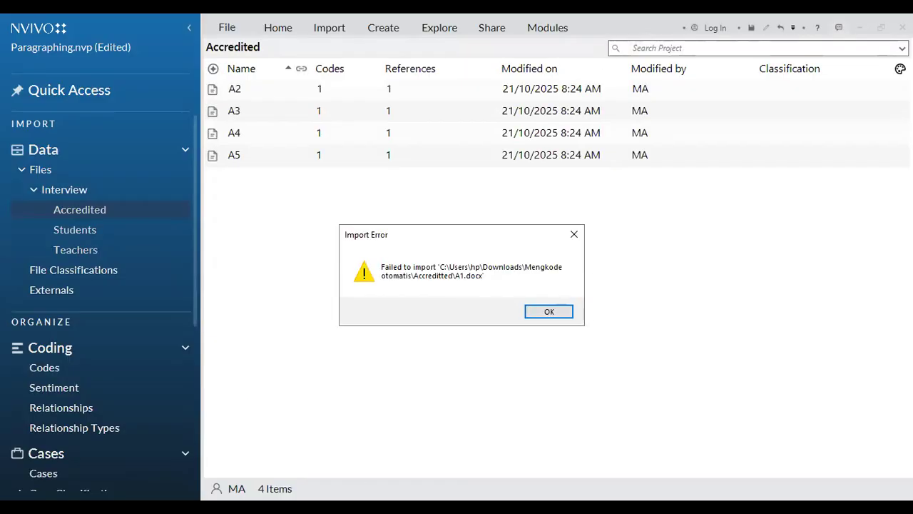
{"action": "left_click", "coordinate": [552, 315]}
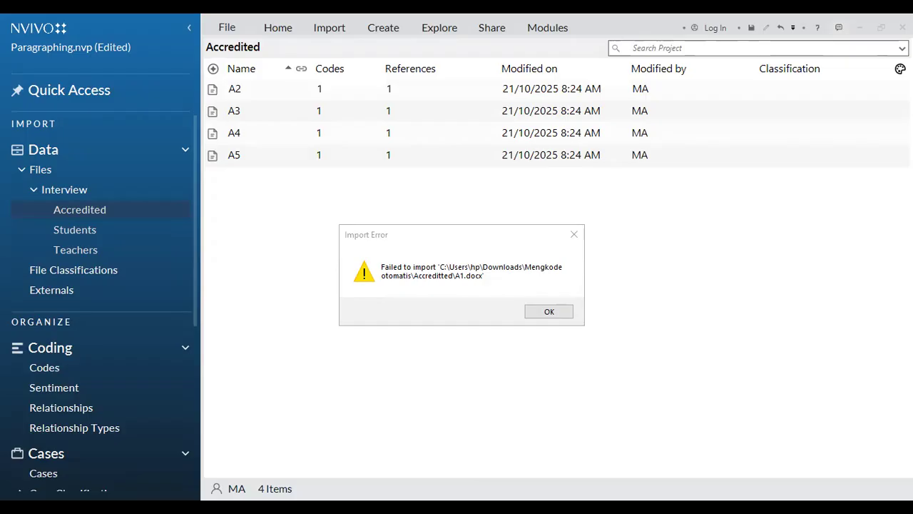
{"action": "key", "text": "Return"}
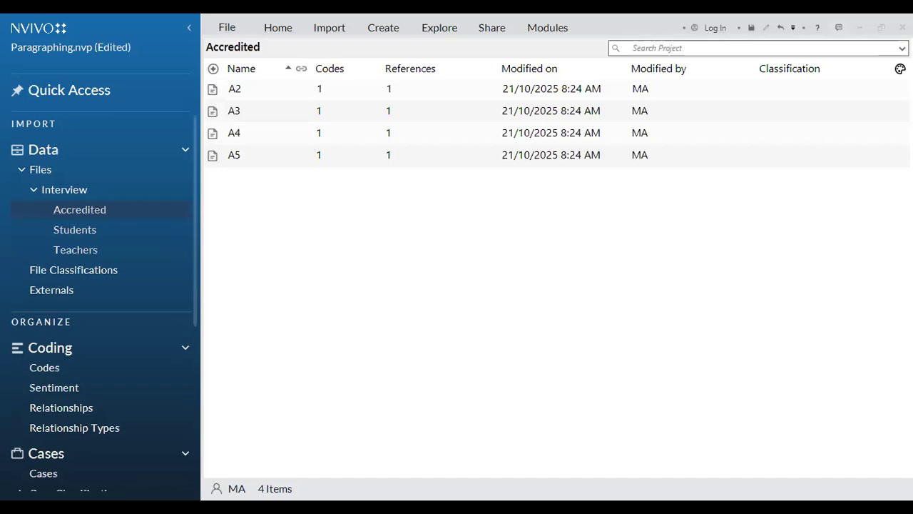
- Import A1.docx from Mengkode otomatis\Accreditted into the Accredited folder again, accepting A1 as the document name
{"action": "left_click", "coordinate": [330, 30]}
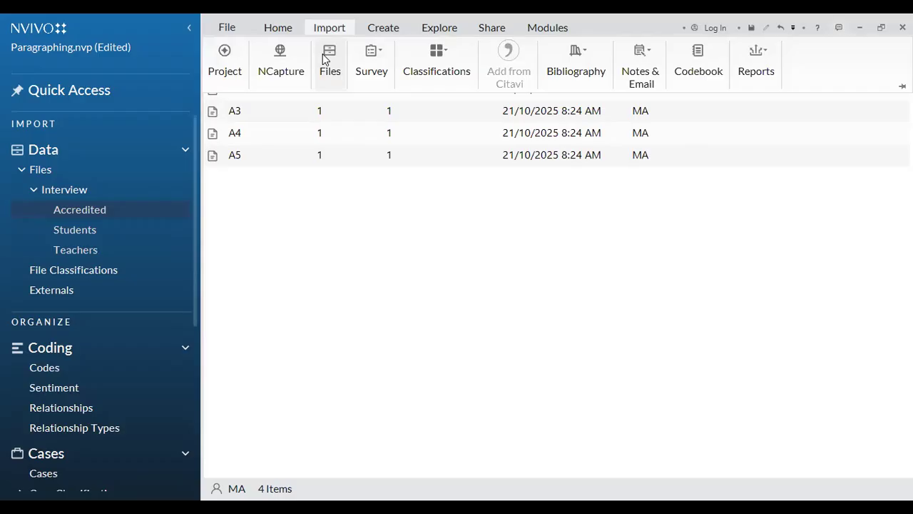
{"action": "left_click", "coordinate": [323, 57]}
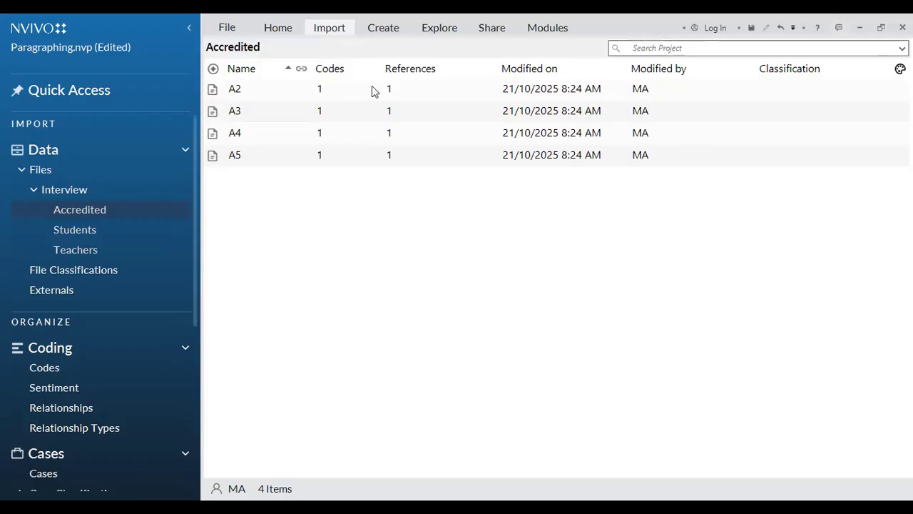
{"action": "left_click", "coordinate": [513, 206]}
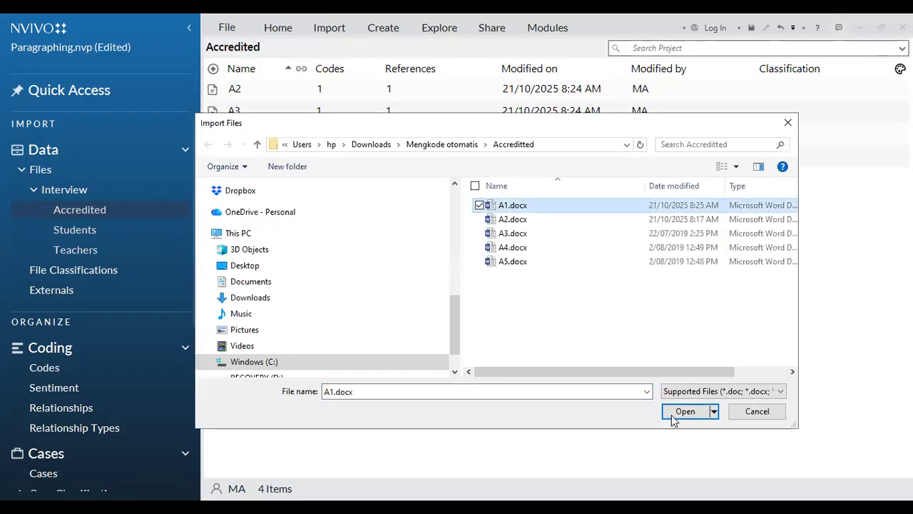
{"action": "key", "text": "Return"}
{"action": "left_click", "coordinate": [508, 339]}
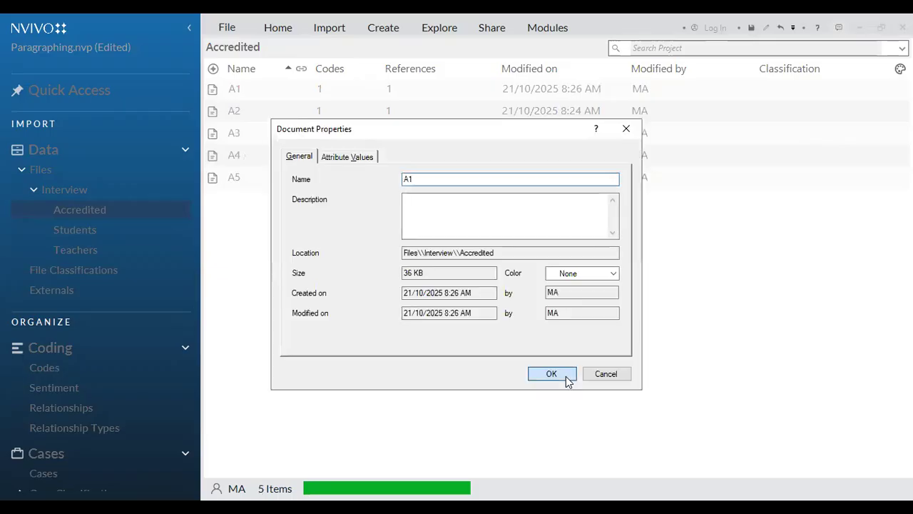
{"action": "left_click", "coordinate": [565, 376]}
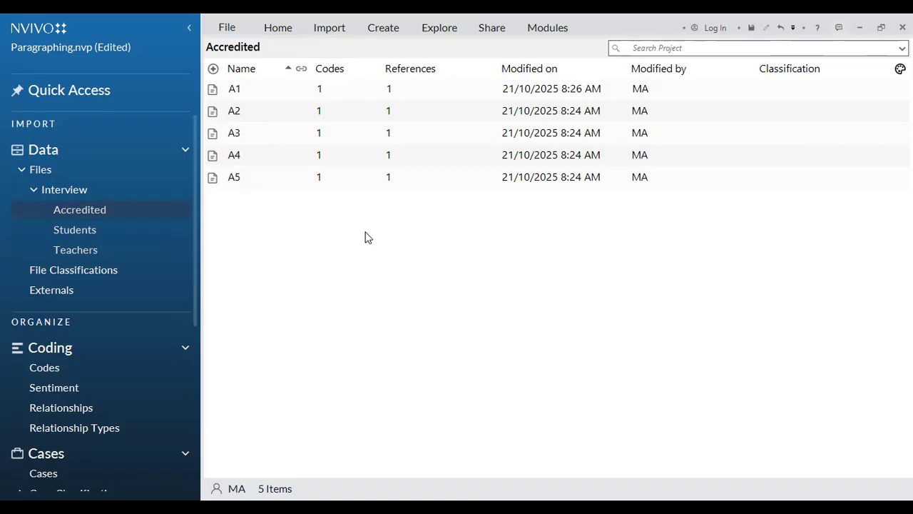
{"action": "left_click", "coordinate": [266, 119]}
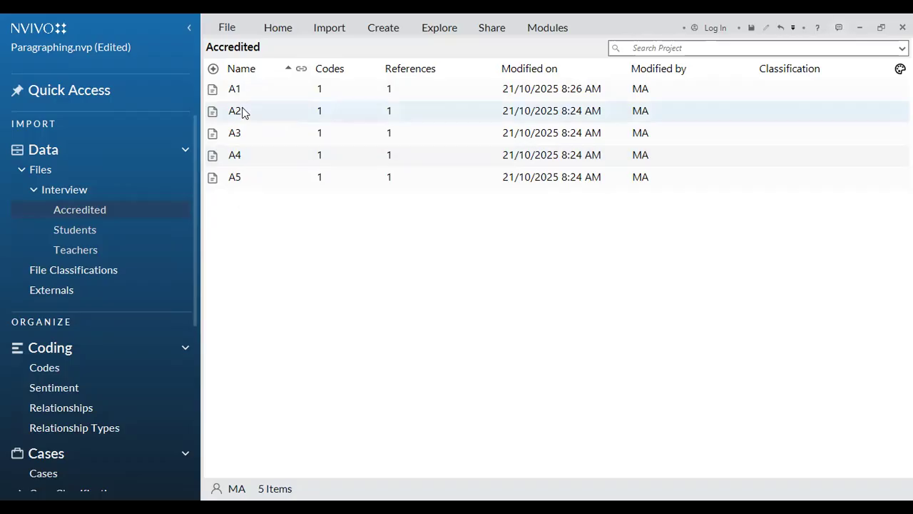
- Import S1.docx through S5.docx from Mengkode otomatis\Students into the Students folder, creating a case for each in the existing Jenis penerjemah classification
{"action": "left_click", "coordinate": [79, 230]}
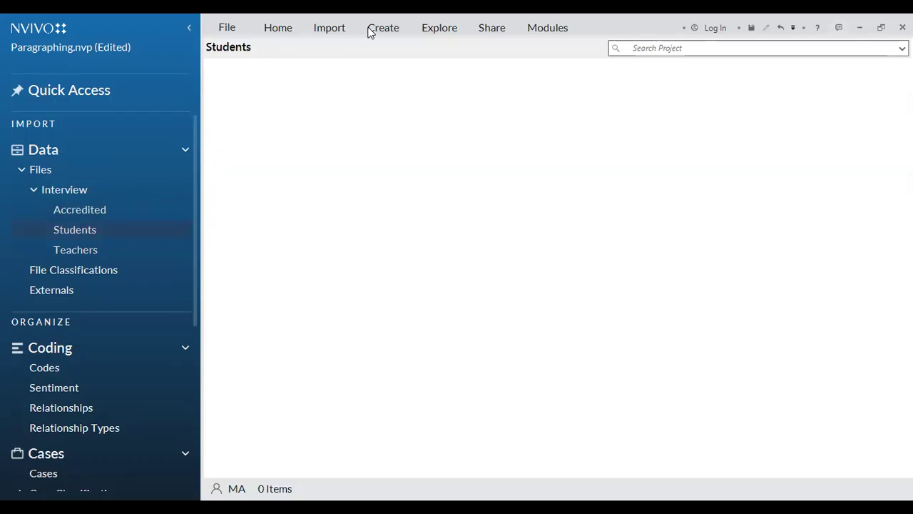
{"action": "left_click", "coordinate": [322, 33]}
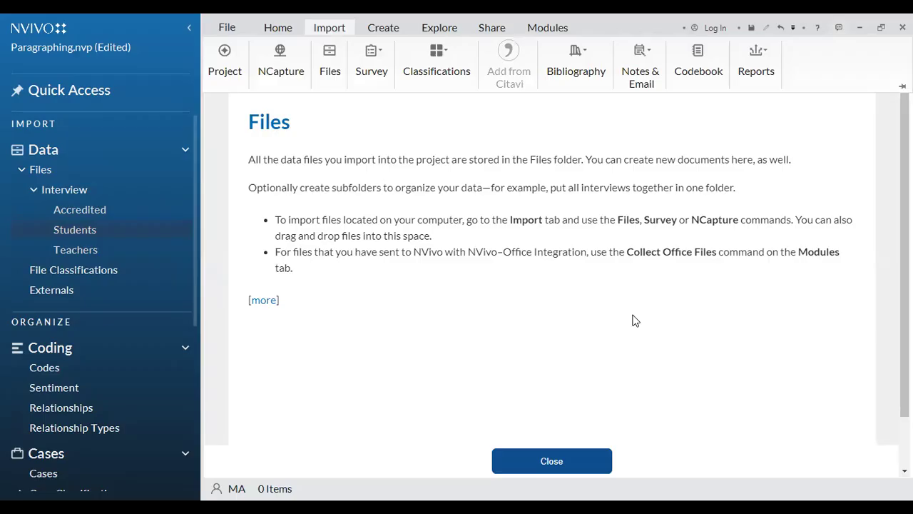
{"action": "left_click", "coordinate": [635, 320]}
{"action": "left_click", "coordinate": [335, 32]}
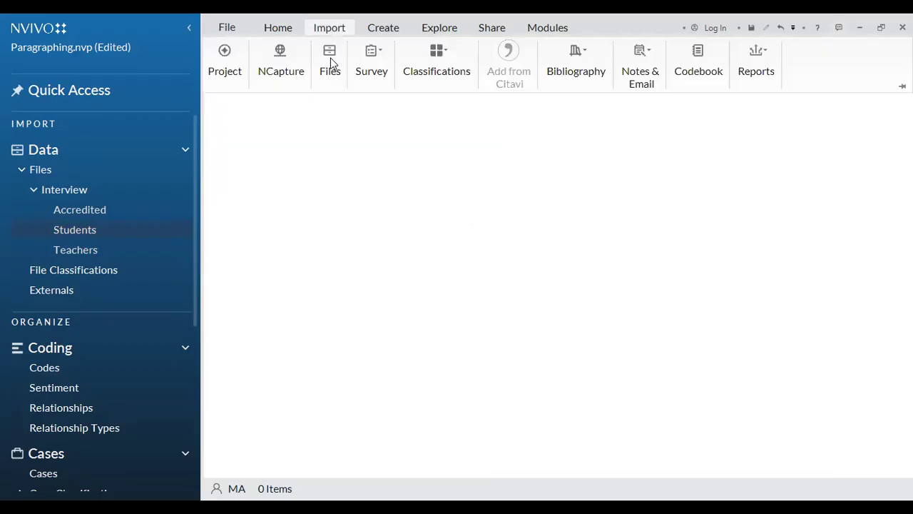
{"action": "left_click", "coordinate": [330, 82]}
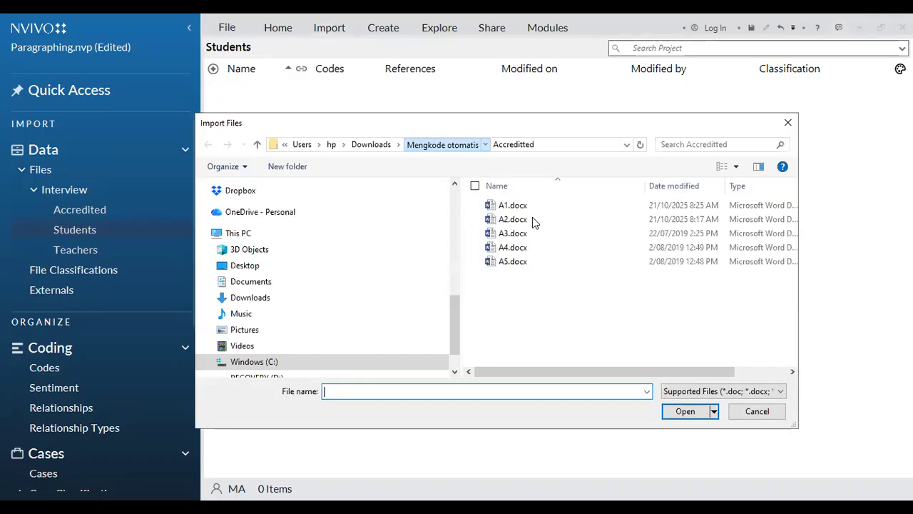
{"action": "key", "text": "alt+Up"}
{"action": "double_click", "coordinate": [533, 222]}
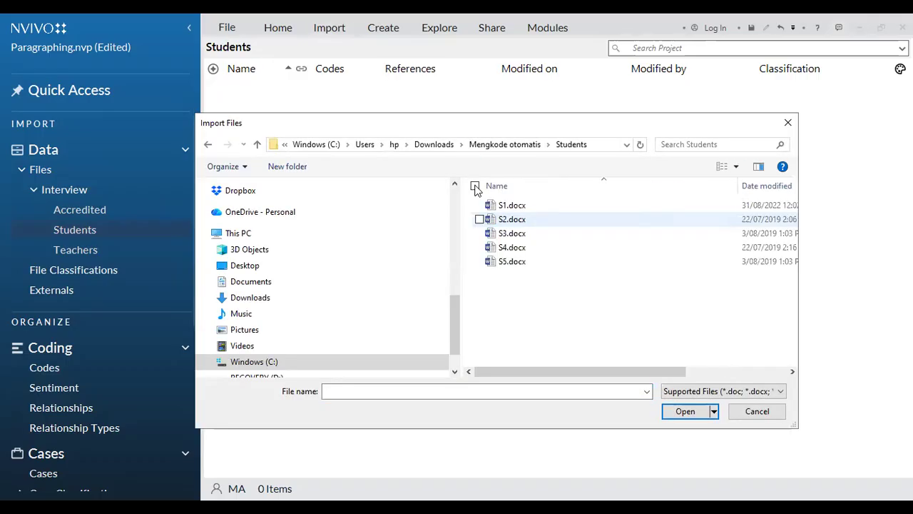
{"action": "left_click", "coordinate": [476, 187]}
{"action": "left_click", "coordinate": [684, 411]}
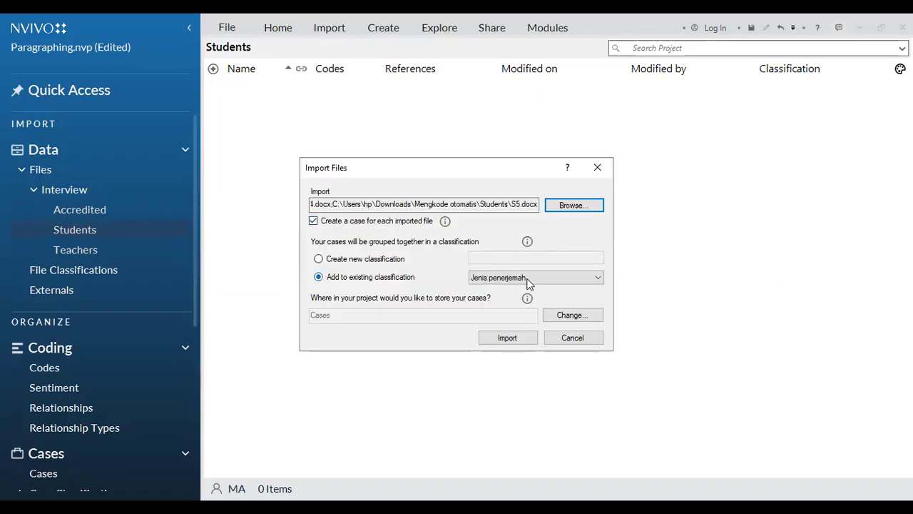
{"action": "left_click", "coordinate": [508, 339]}
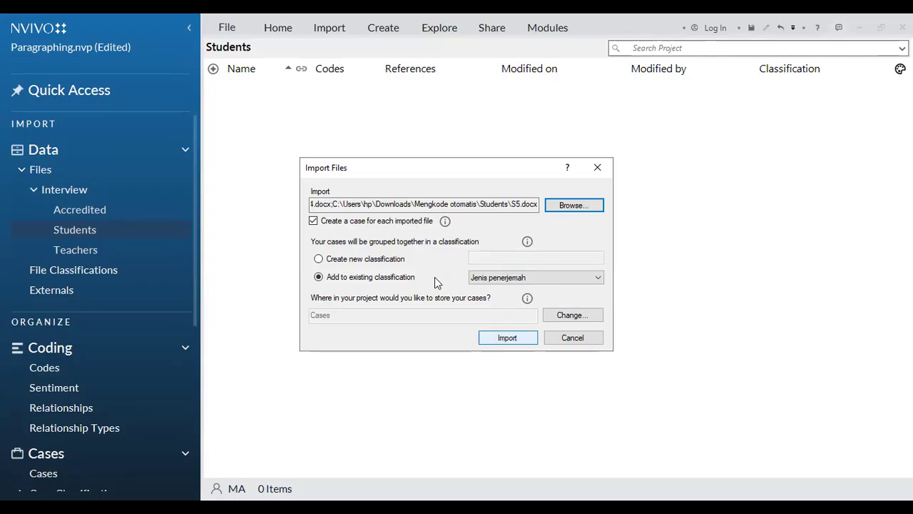
- Import T1.docx through T5.docx from Mengkode otomatis\Teachers into the Teachers folder, keeping the case settings
{"action": "left_click", "coordinate": [87, 253]}
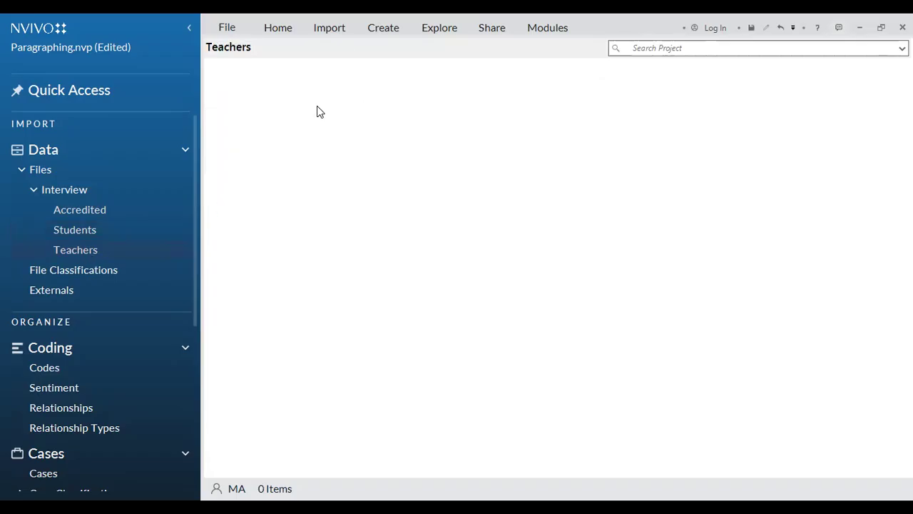
{"action": "left_click", "coordinate": [543, 458]}
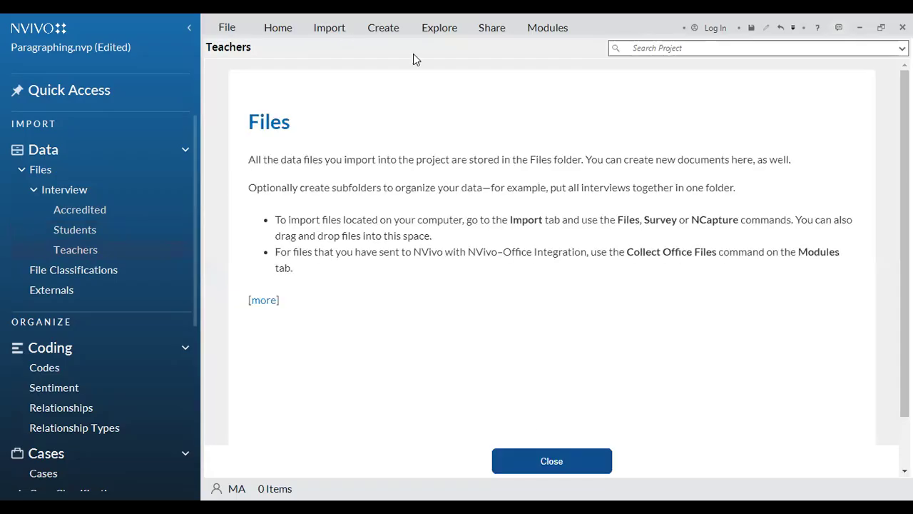
{"action": "left_click", "coordinate": [331, 31]}
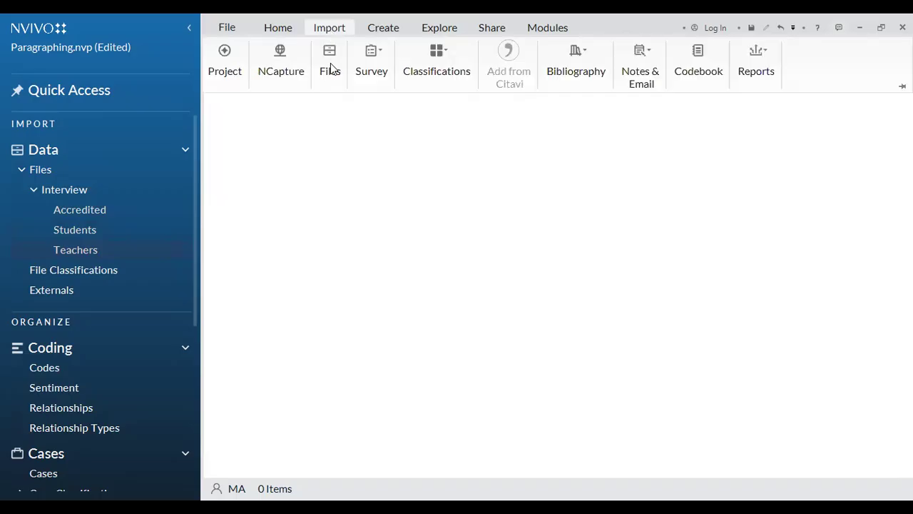
{"action": "left_click", "coordinate": [355, 143]}
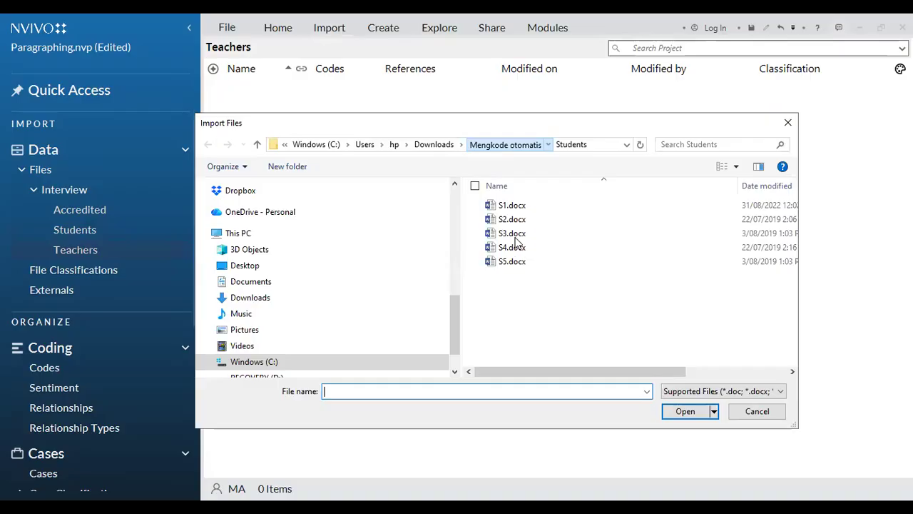
{"action": "double_click", "coordinate": [511, 234]}
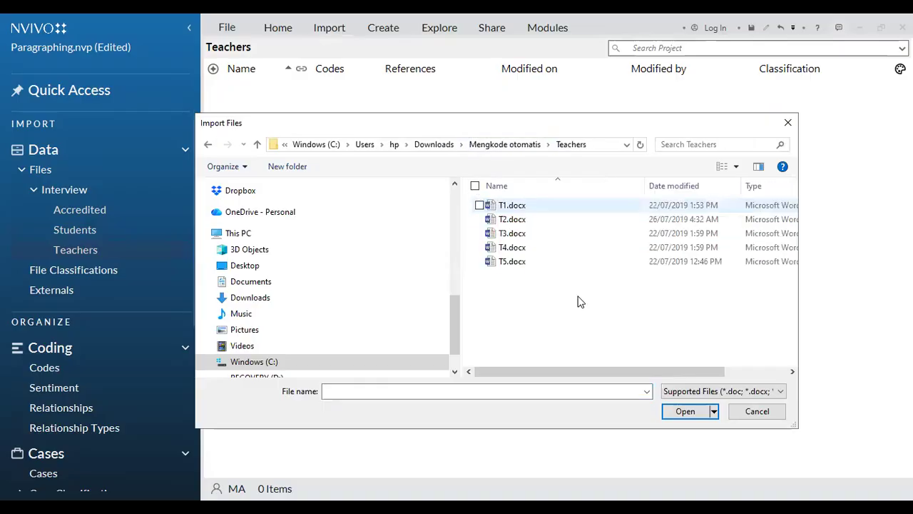
{"action": "key", "text": "ctrl+a"}
{"action": "left_click", "coordinate": [684, 411]}
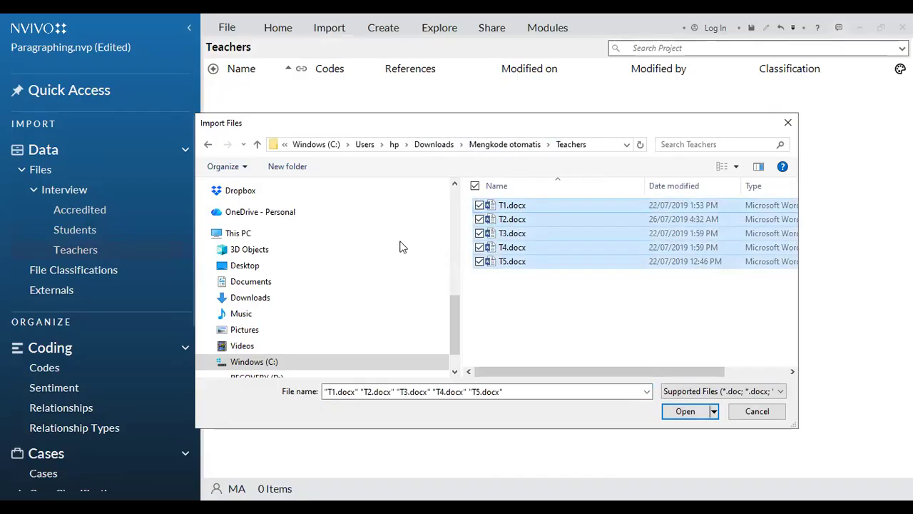
{"action": "left_click", "coordinate": [524, 338]}
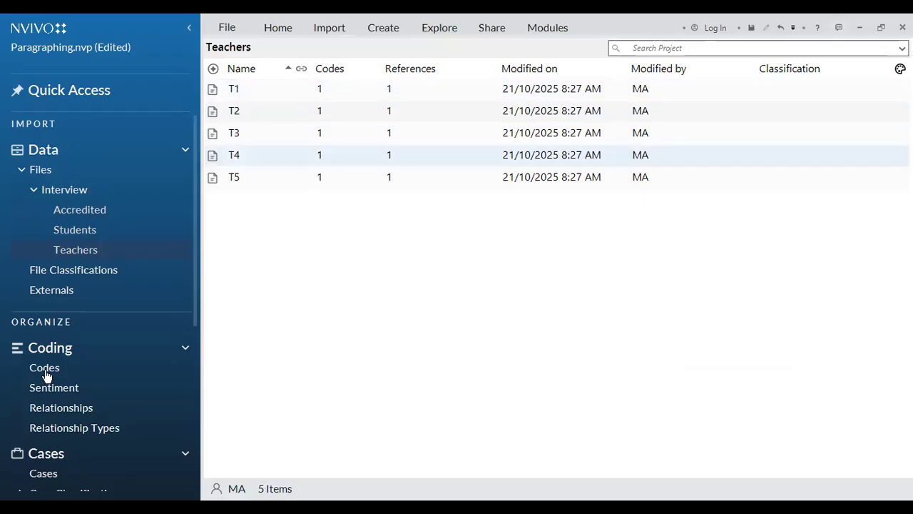
- Set up autocoding for all five files in the Accredited folder using the style or structure, coded by paragraph styles
{"action": "left_click", "coordinate": [143, 369]}
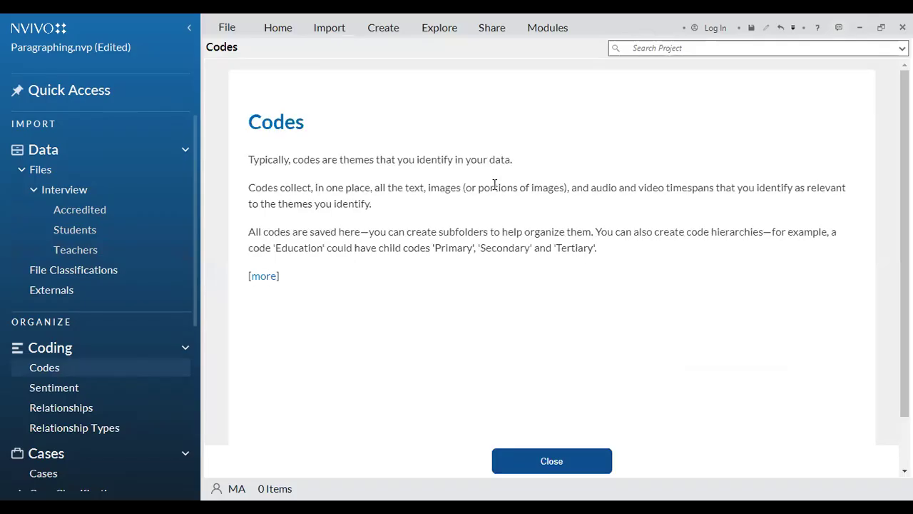
{"action": "left_click", "coordinate": [563, 461]}
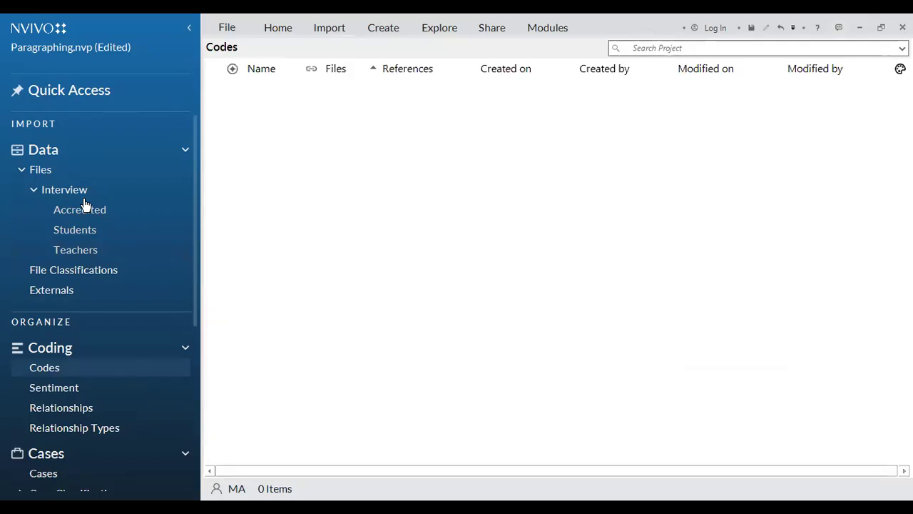
{"action": "left_click", "coordinate": [81, 214]}
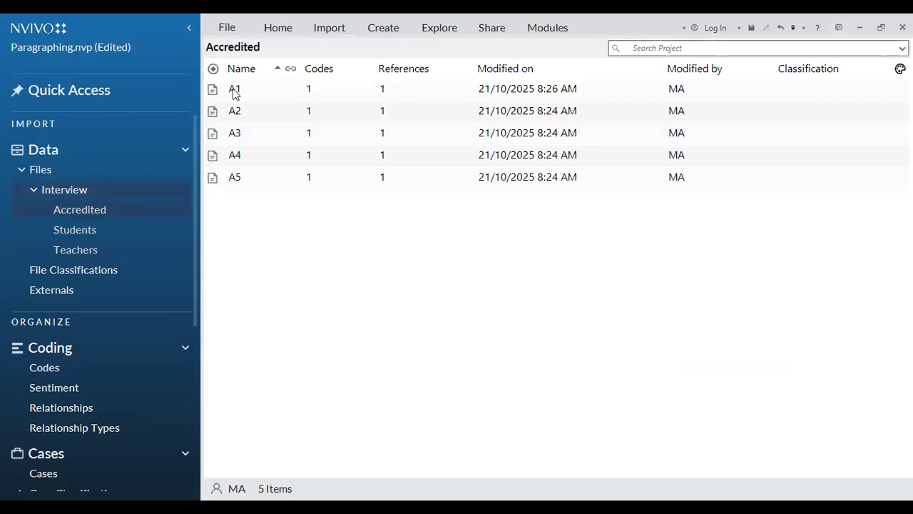
{"action": "left_click", "coordinate": [235, 94]}
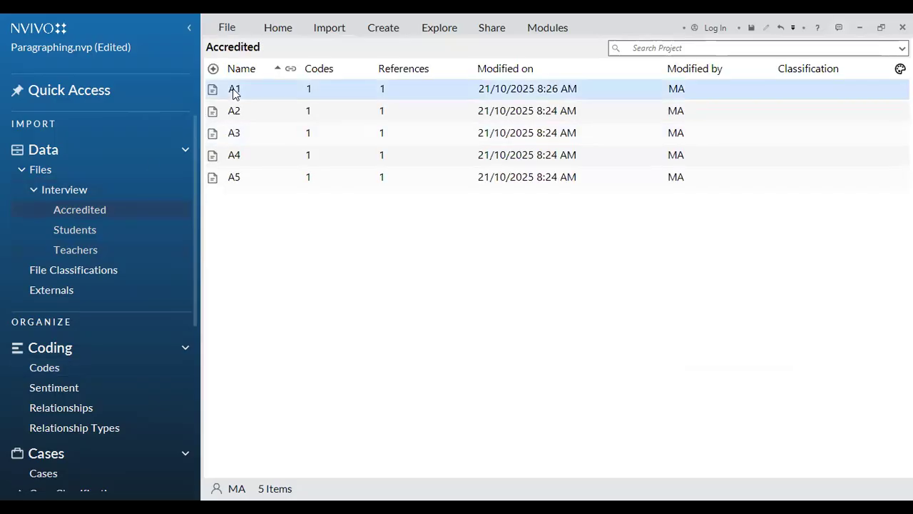
{"action": "key", "text": "ctrl+a"}
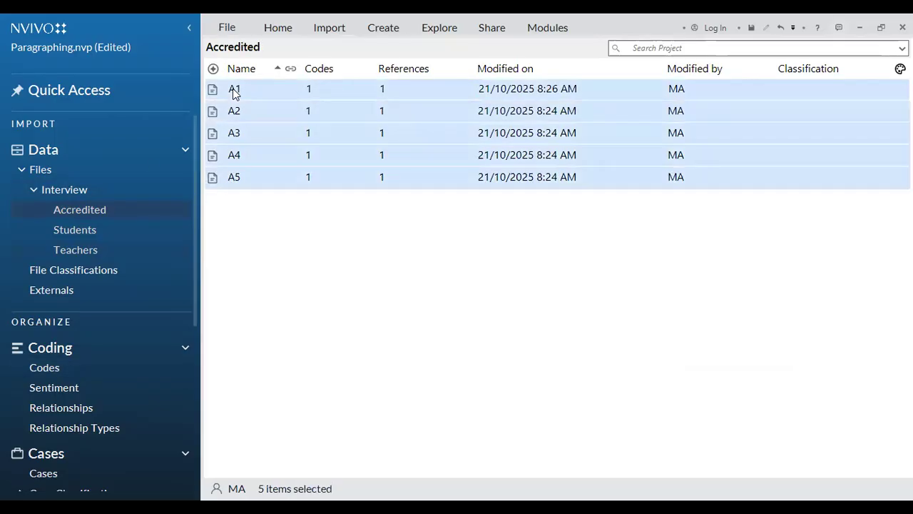
{"action": "right_click", "coordinate": [272, 95]}
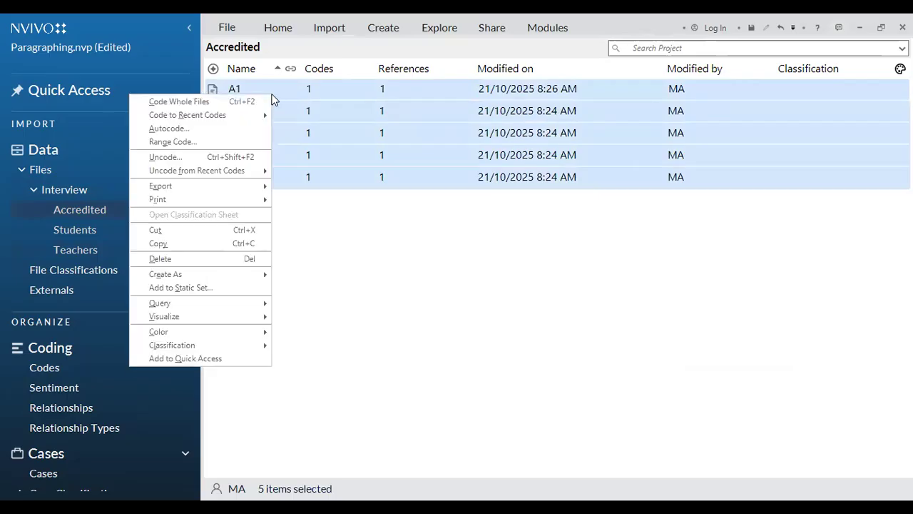
{"action": "left_click", "coordinate": [177, 134]}
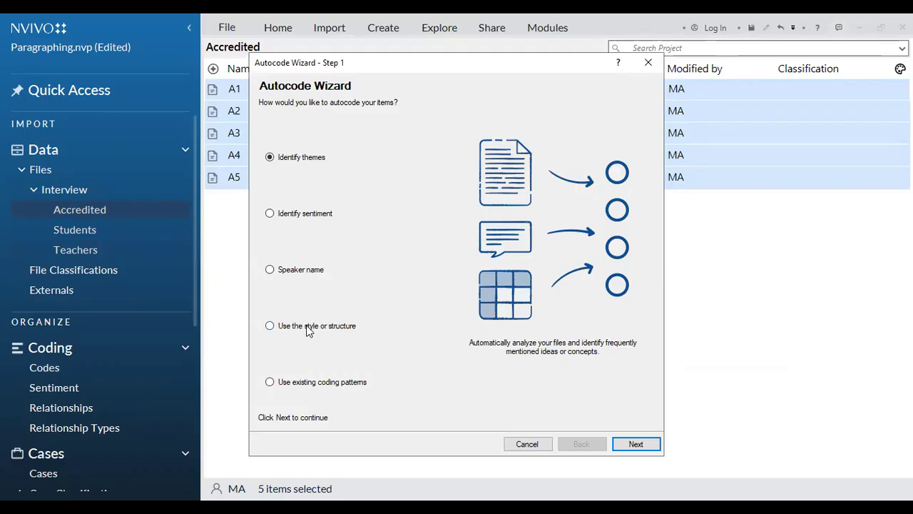
{"action": "left_click", "coordinate": [270, 326]}
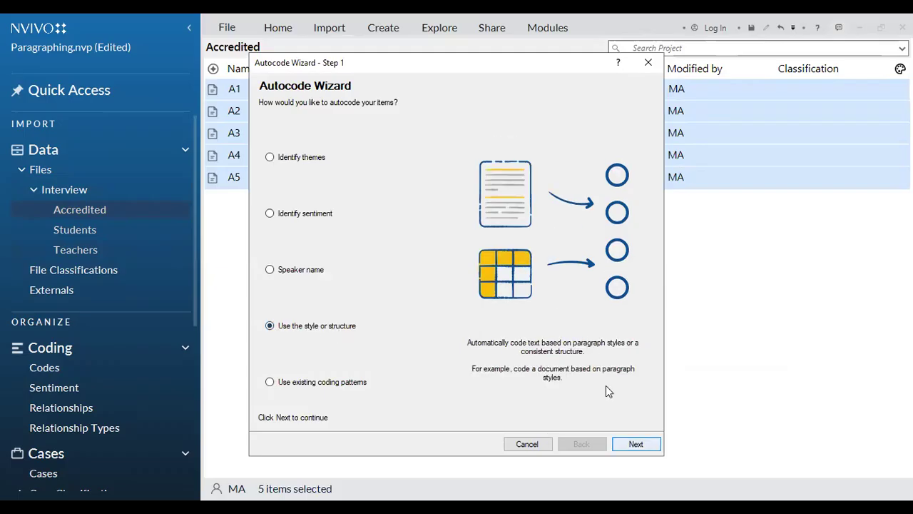
{"action": "left_click", "coordinate": [630, 444]}
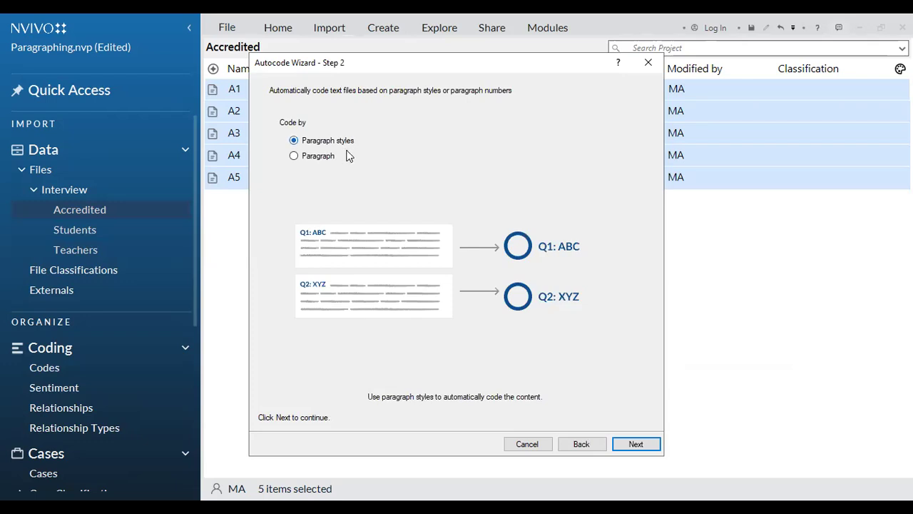
{"action": "left_click", "coordinate": [659, 439]}
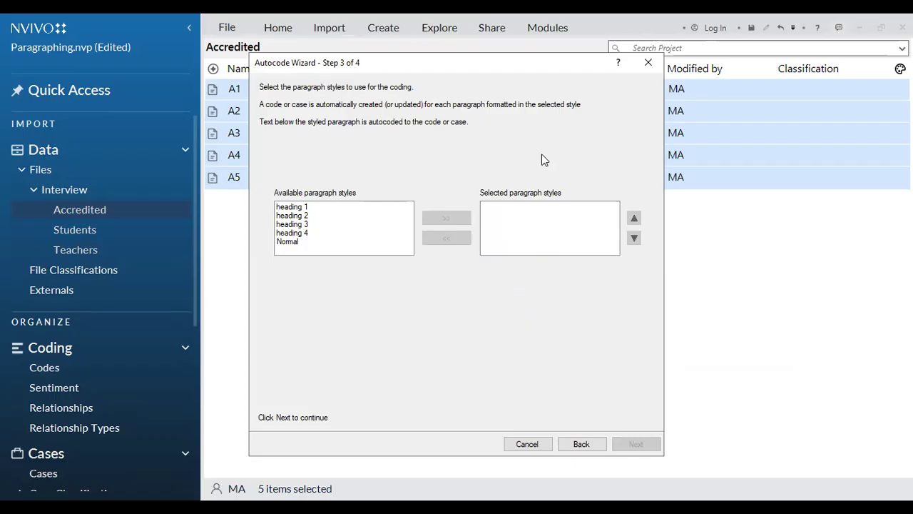
- Choose heading 1 and heading 2 as the paragraph styles for the autocoding
{"action": "left_click", "coordinate": [308, 207]}
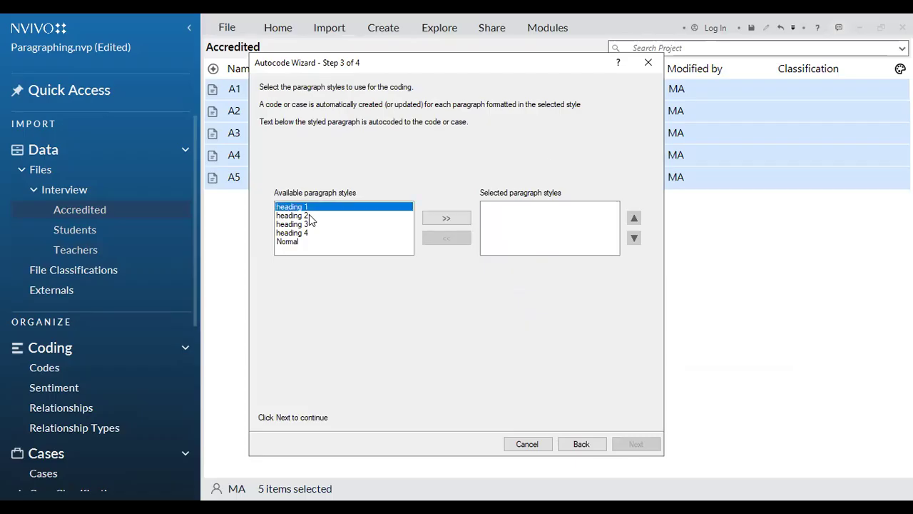
{"action": "left_click", "coordinate": [308, 214]}
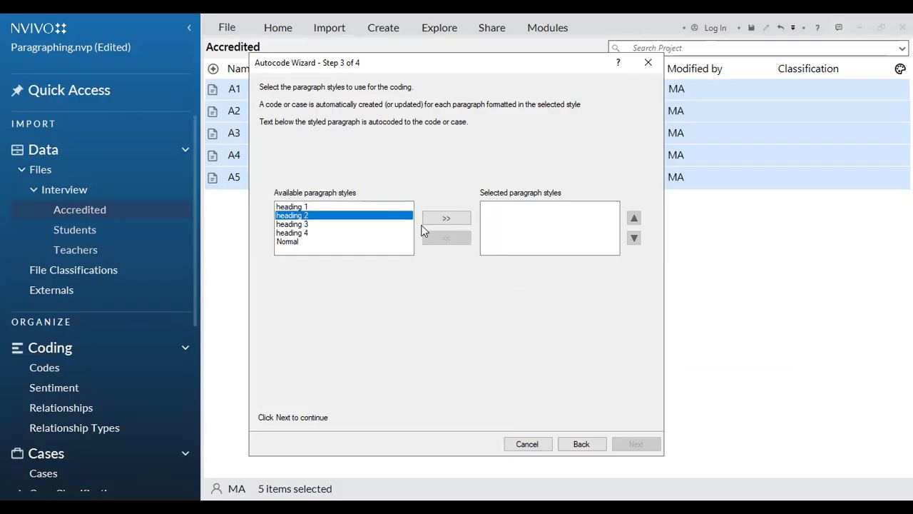
{"action": "left_click", "coordinate": [449, 219]}
{"action": "left_click", "coordinate": [448, 218]}
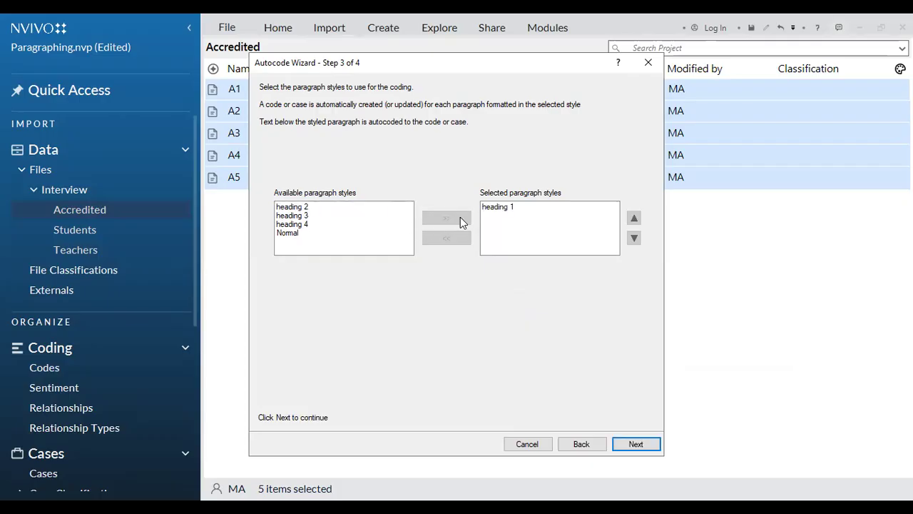
{"action": "left_click", "coordinate": [446, 218]}
{"action": "left_click", "coordinate": [642, 443]}
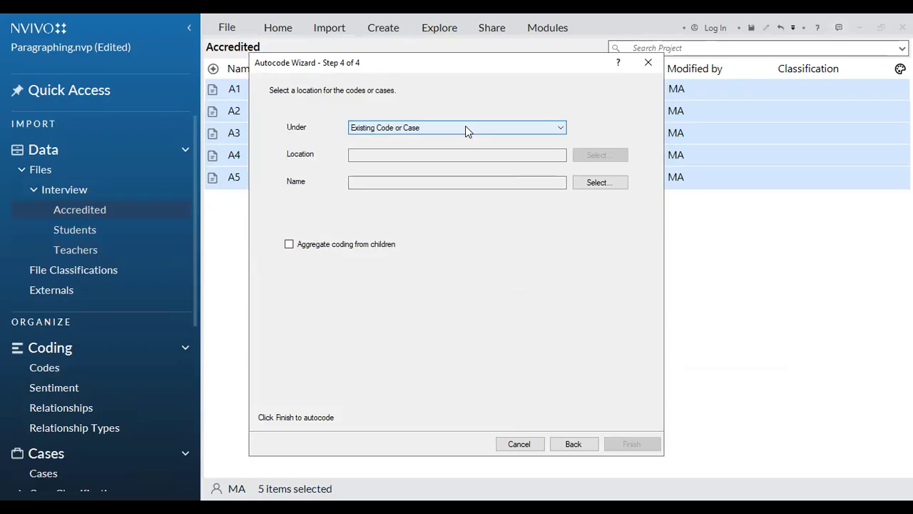
- Autocode the files under a new code named Interview in Codes, with coding aggregated from children
{"action": "left_click", "coordinate": [465, 127]}
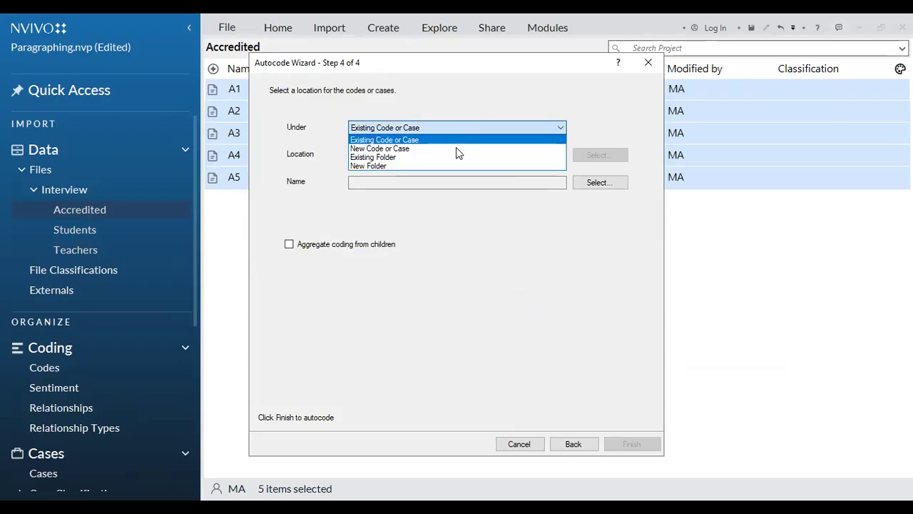
{"action": "left_click", "coordinate": [456, 148]}
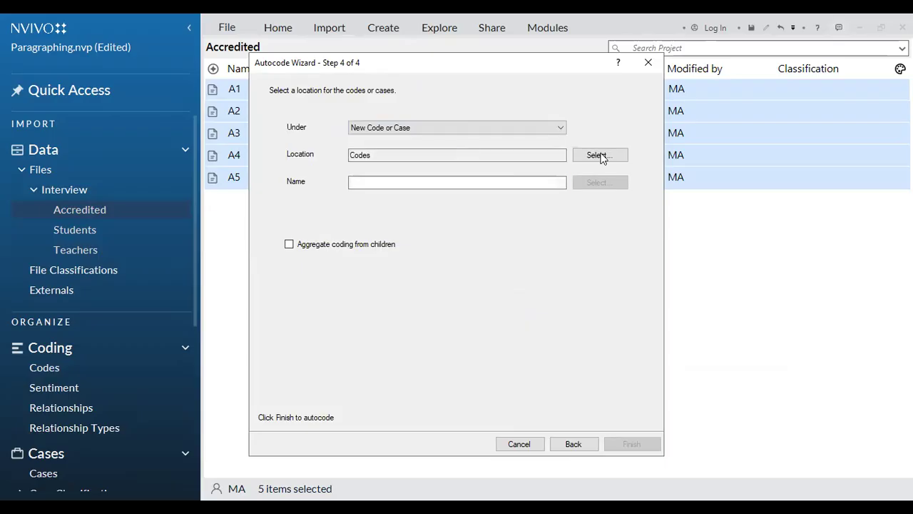
{"action": "left_click", "coordinate": [523, 182]}
{"action": "type", "text": "Interview"}
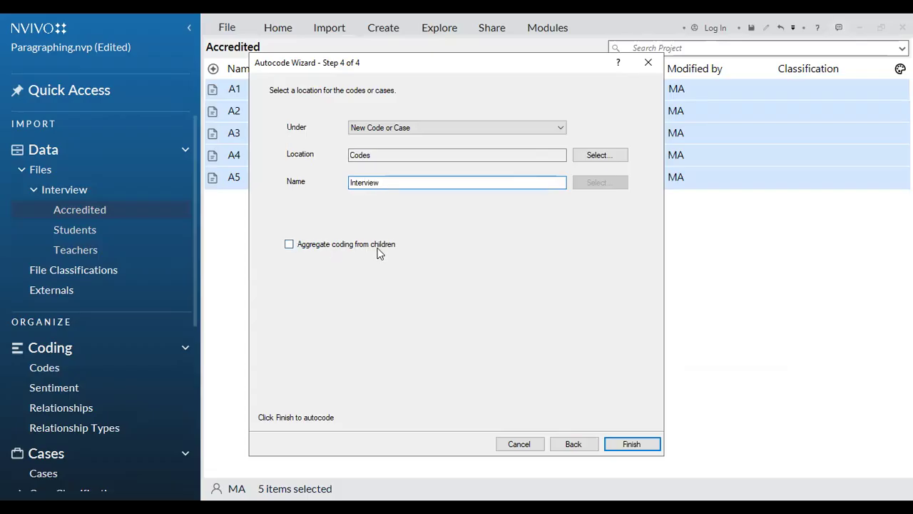
{"action": "left_click", "coordinate": [289, 245]}
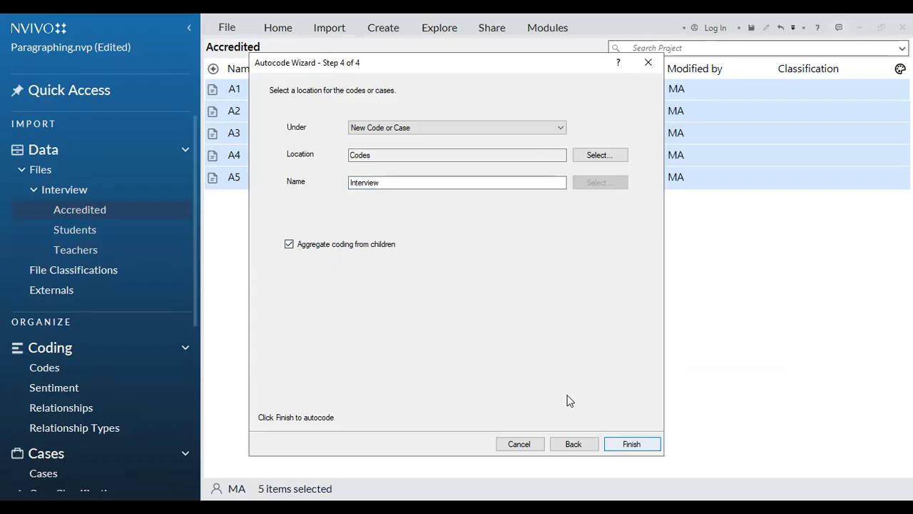
{"action": "key", "text": "Return"}
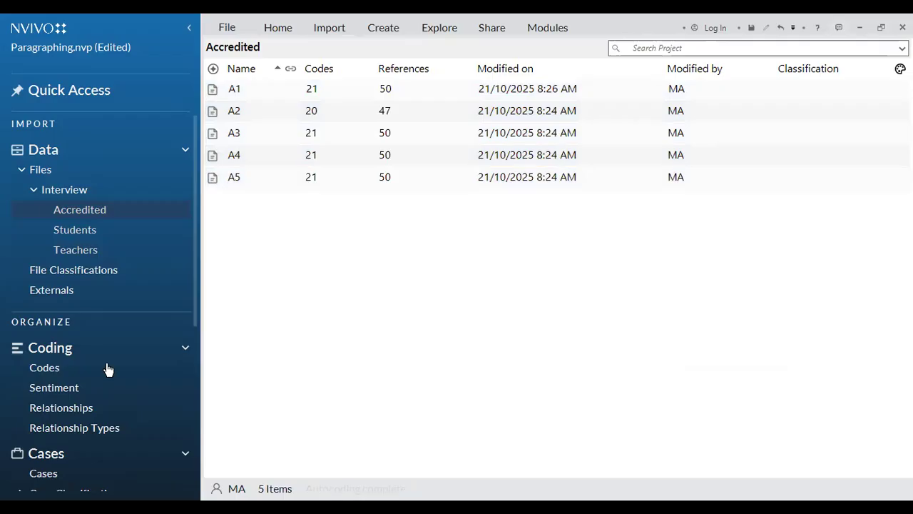
- Examine the child codes of the Interview code in the Codes list
{"action": "left_click", "coordinate": [55, 374]}
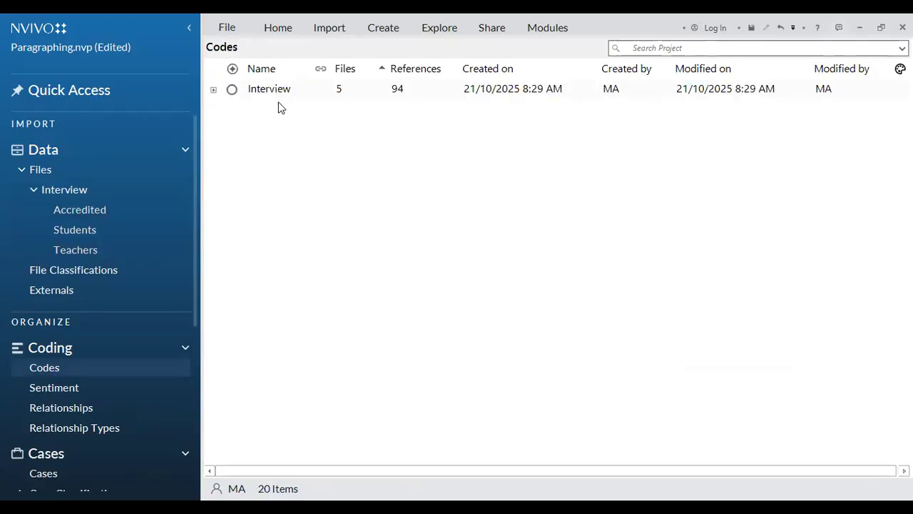
{"action": "left_click", "coordinate": [213, 91]}
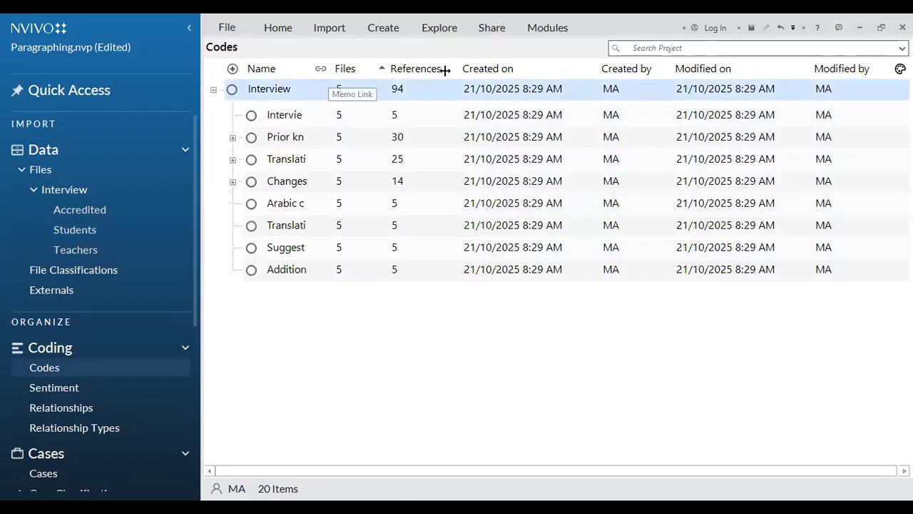
- Show the full code names under Interview and expand the Prior knowledge about Islamic Term translation code to view its child codes
{"action": "left_click", "coordinate": [269, 123]}
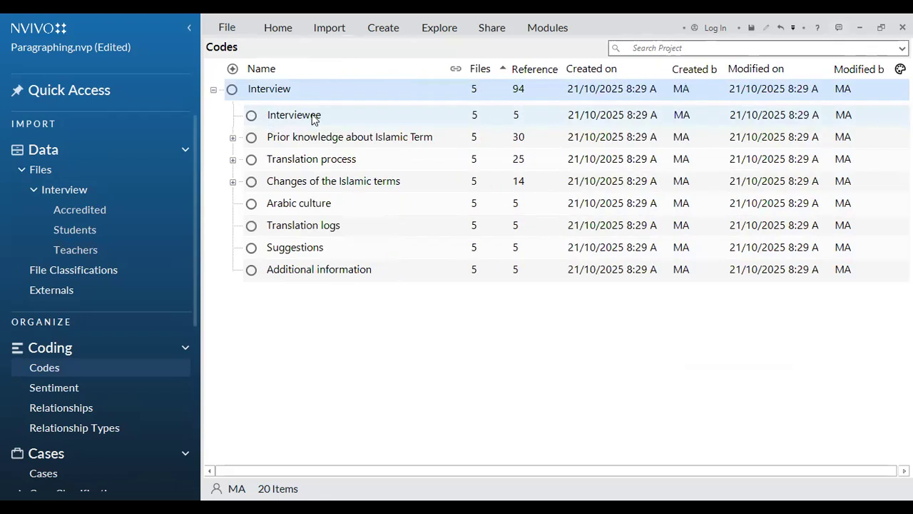
{"action": "left_click", "coordinate": [361, 162]}
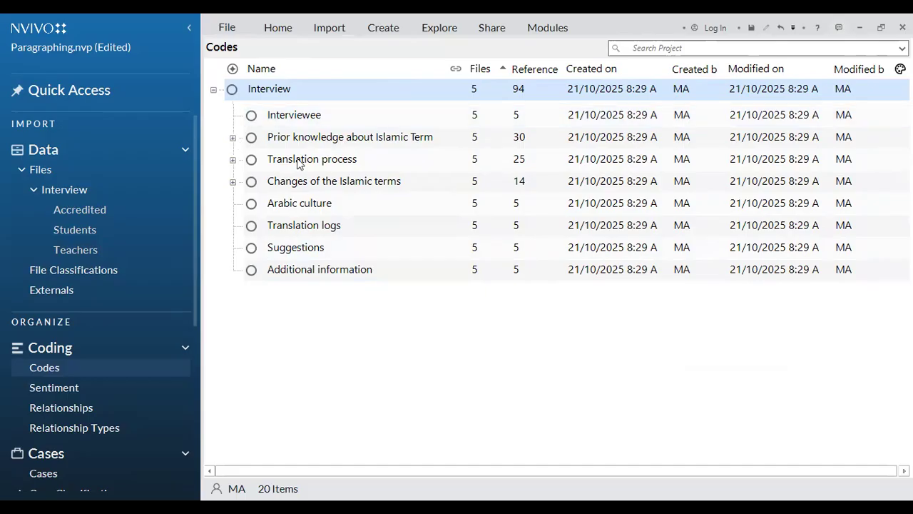
{"action": "double_click", "coordinate": [314, 137]}
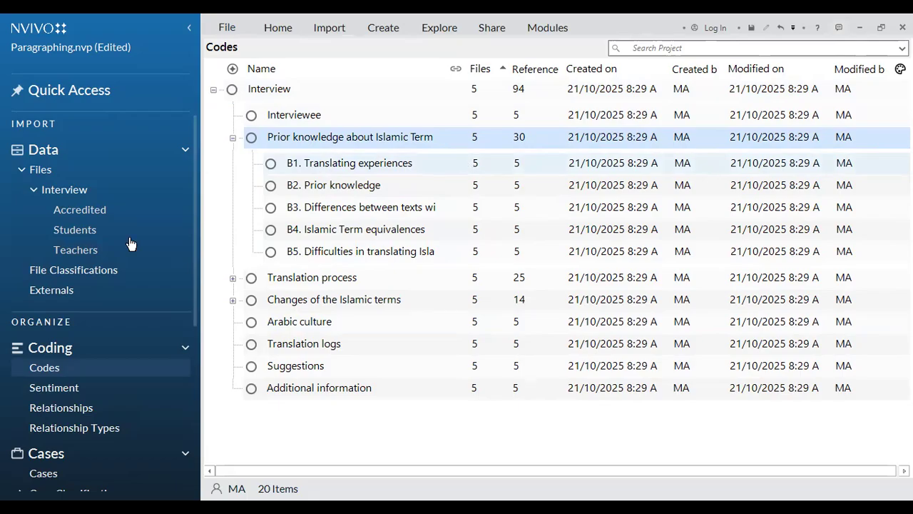
- Set up autocoding for all five files in the Students folder by style or structure, using paragraph styles heading 1 and heading 2
{"action": "left_click", "coordinate": [74, 232]}
{"action": "left_click", "coordinate": [236, 91]}
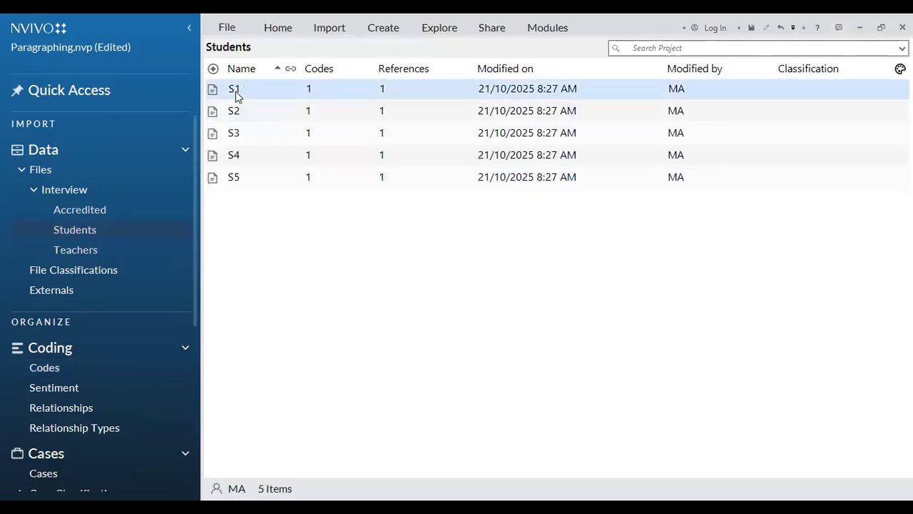
{"action": "key", "text": "shift+Down"}
{"action": "key", "text": "shift+Down"}
{"action": "key", "text": "shift+Down"}
{"action": "key", "text": "shift+Down"}
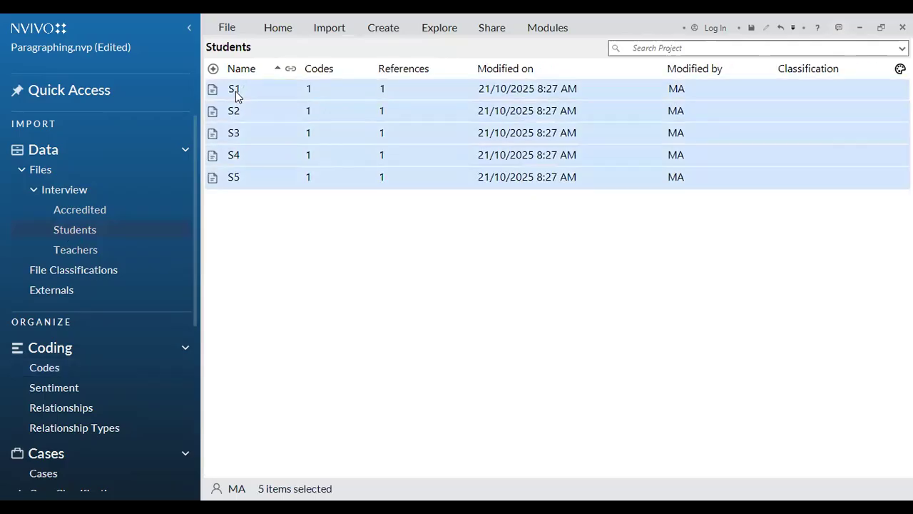
{"action": "right_click", "coordinate": [235, 91]}
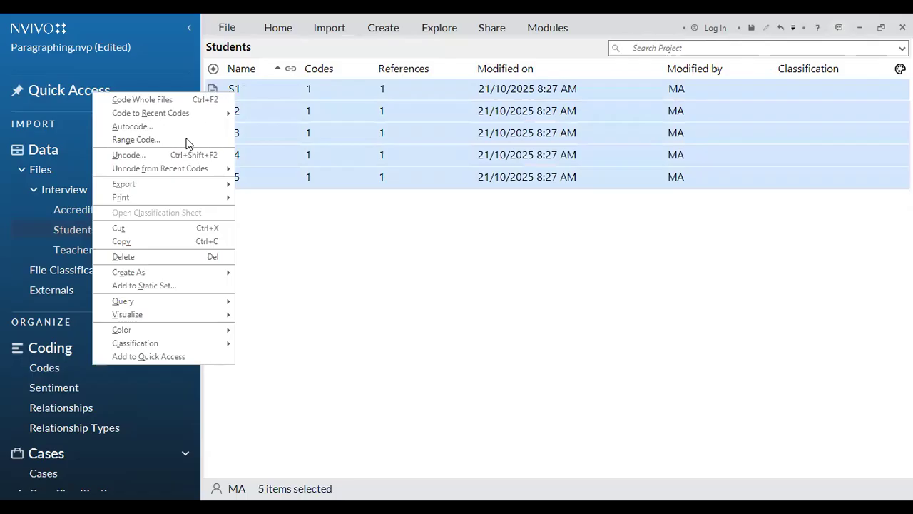
{"action": "left_click", "coordinate": [435, 117]}
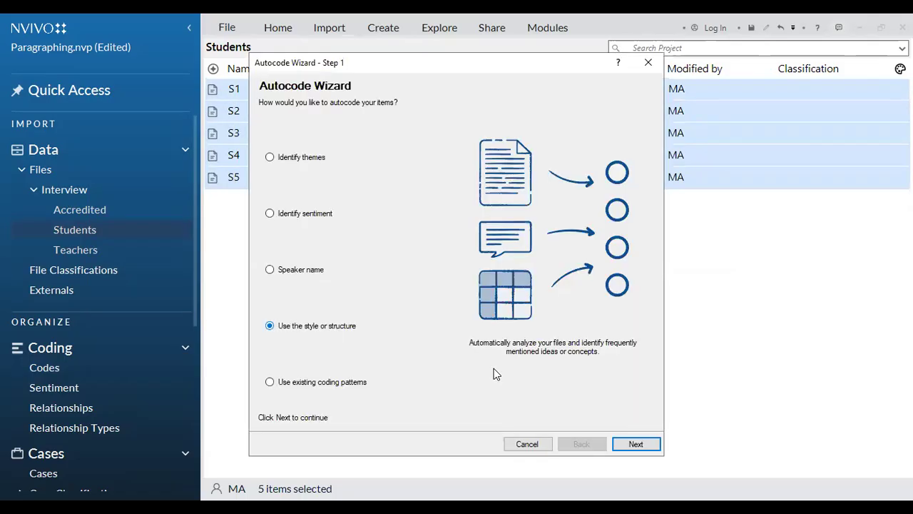
{"action": "key", "text": "Return"}
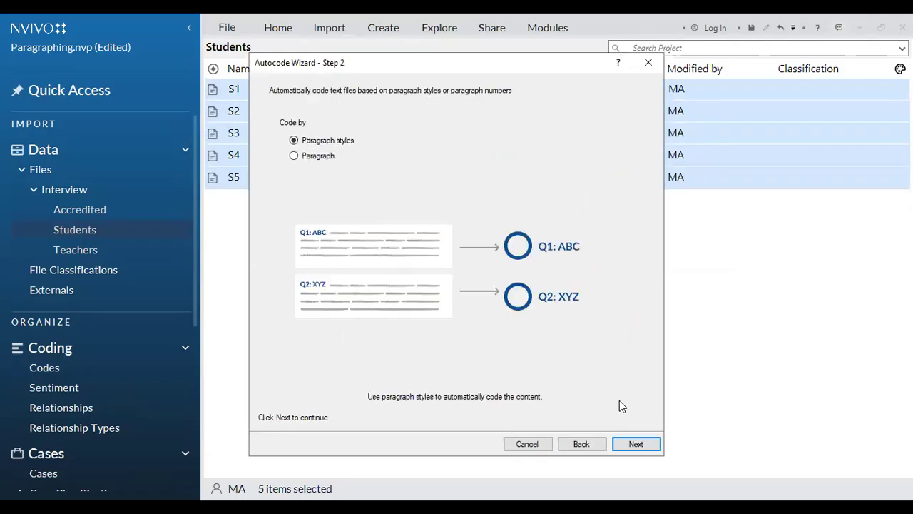
{"action": "key", "text": "Return"}
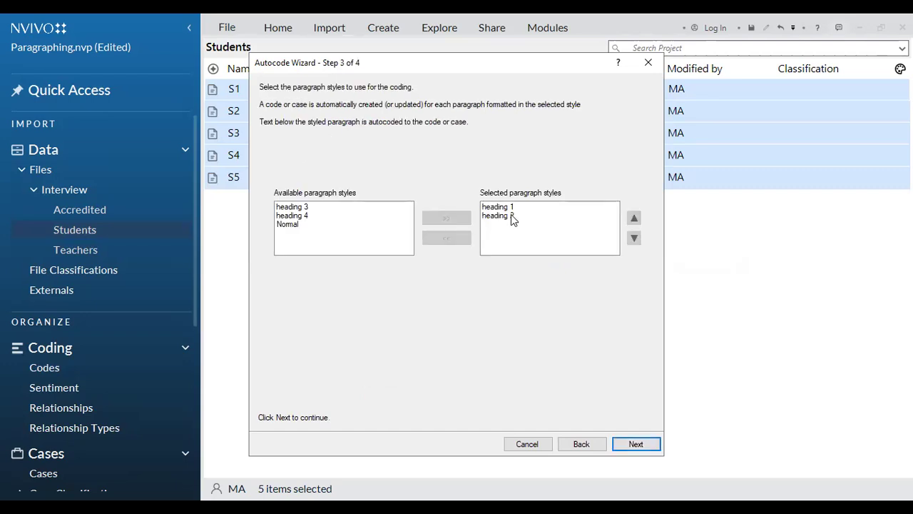
{"action": "key", "text": "Return"}
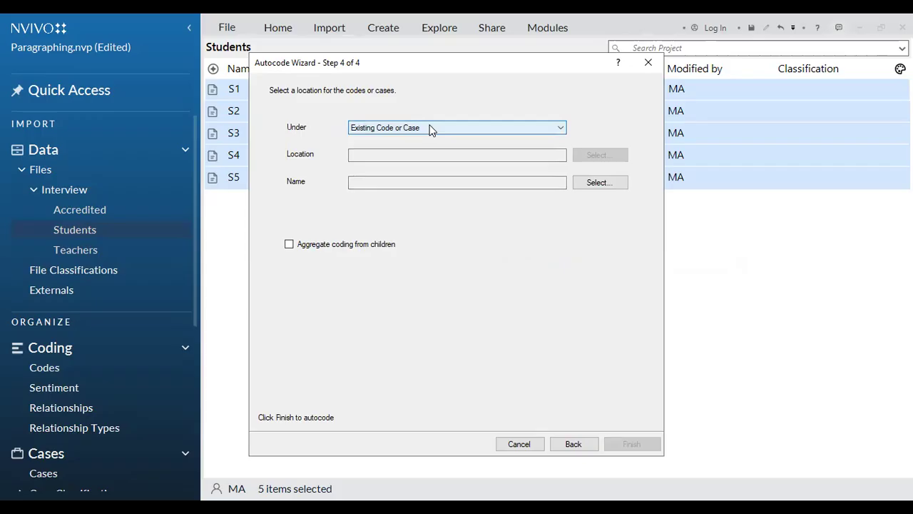
- Autocode the student files under the existing Interview code in Codes, aggregating coding from children, and display the Codes list
{"action": "left_click", "coordinate": [288, 244]}
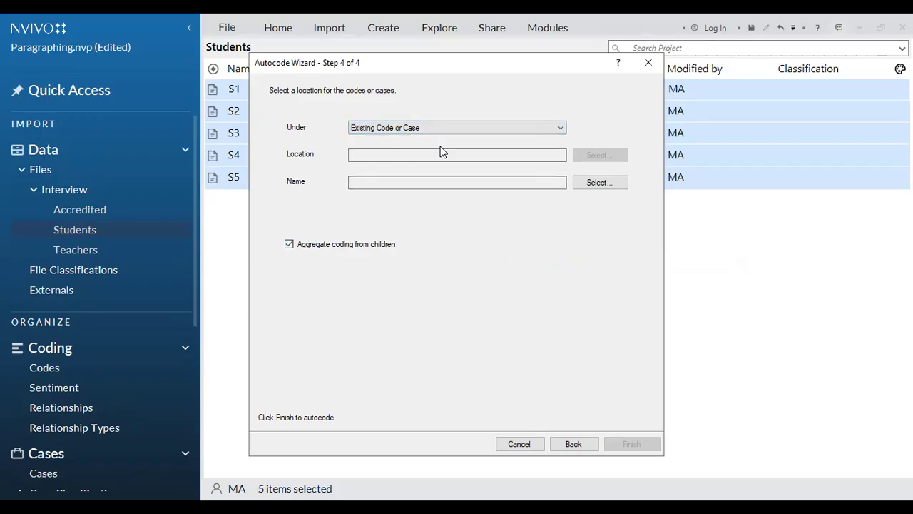
{"action": "left_click", "coordinate": [474, 128]}
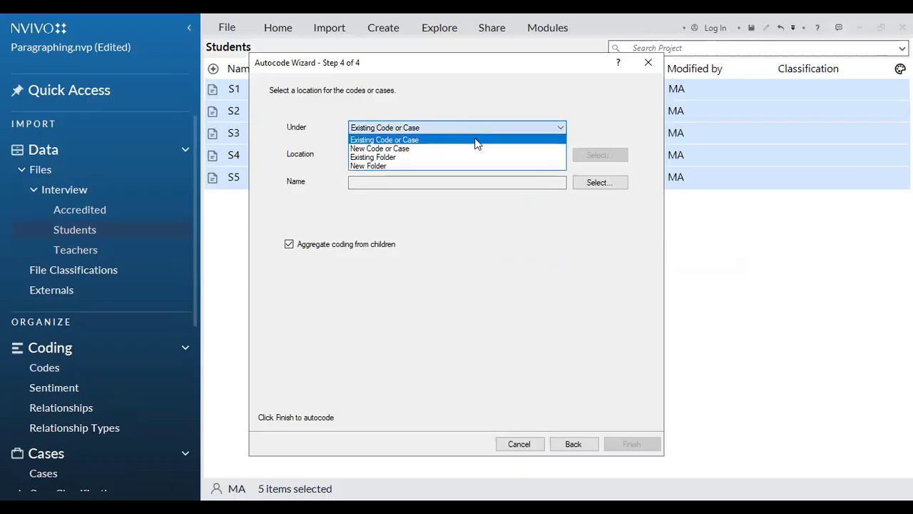
{"action": "left_click", "coordinate": [475, 139]}
{"action": "left_click", "coordinate": [441, 151]}
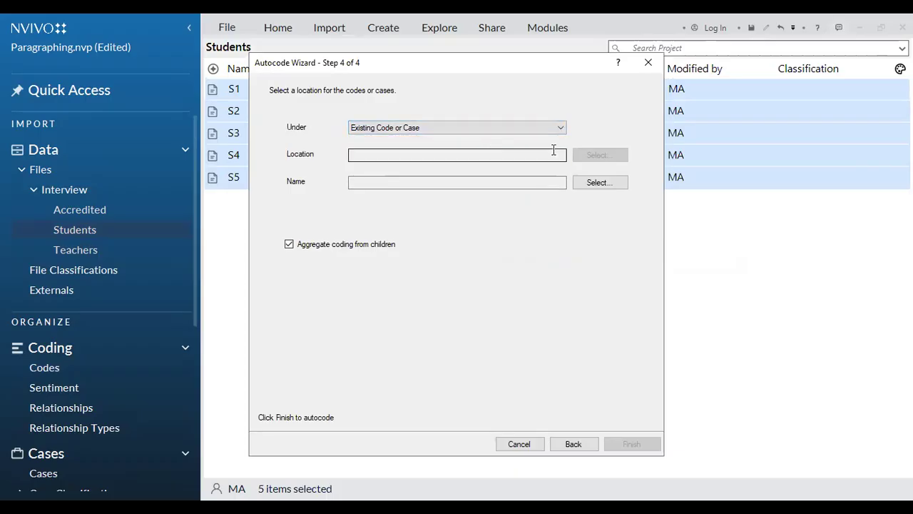
{"action": "left_click", "coordinate": [603, 184]}
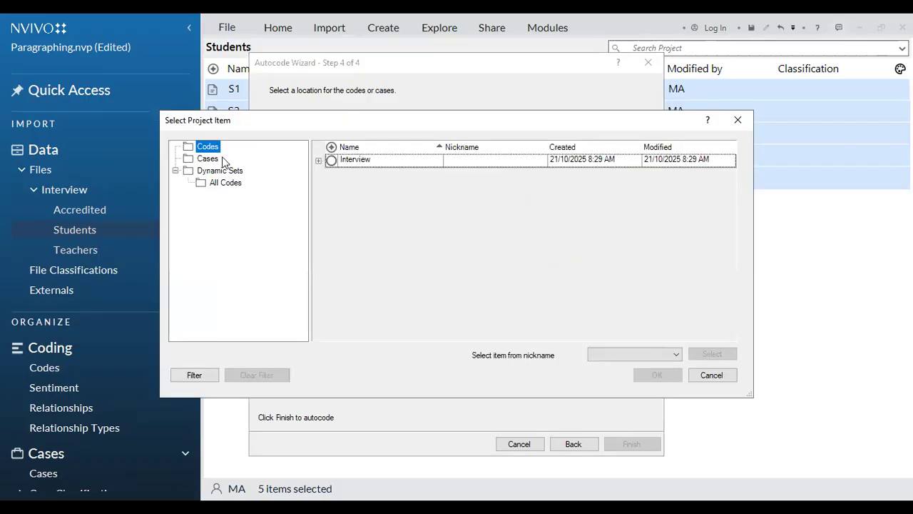
{"action": "left_click", "coordinate": [352, 159]}
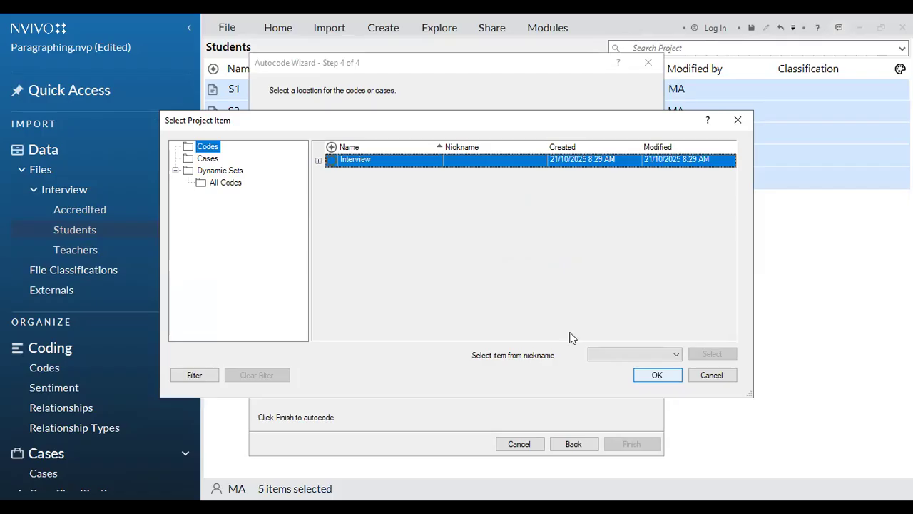
{"action": "key", "text": "Return"}
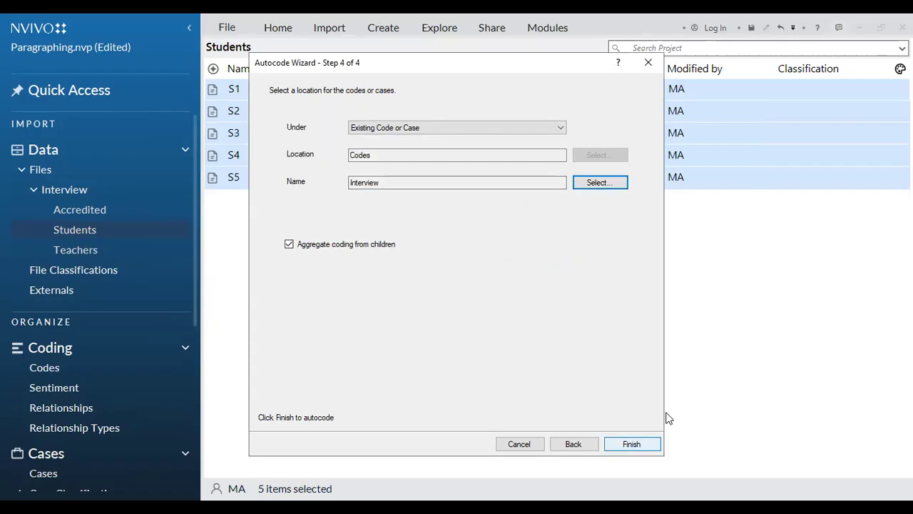
{"action": "left_click", "coordinate": [632, 444]}
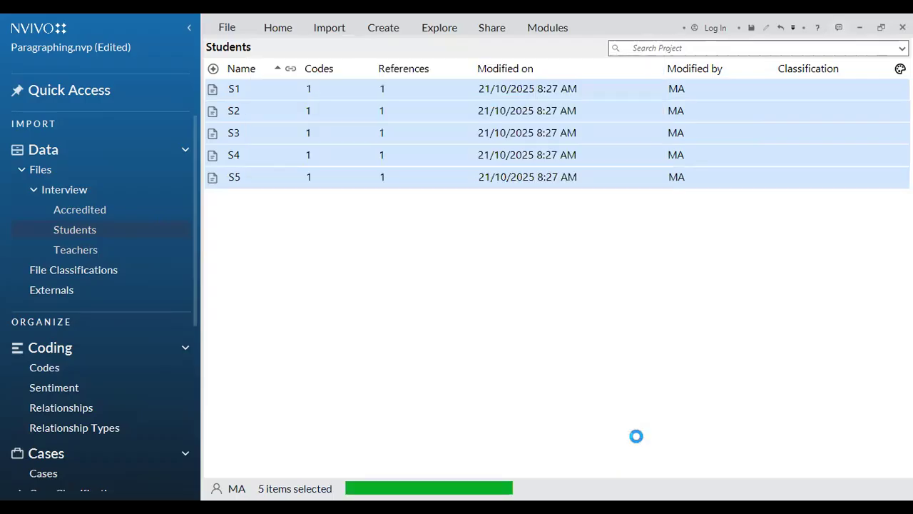
{"action": "left_click", "coordinate": [56, 371]}
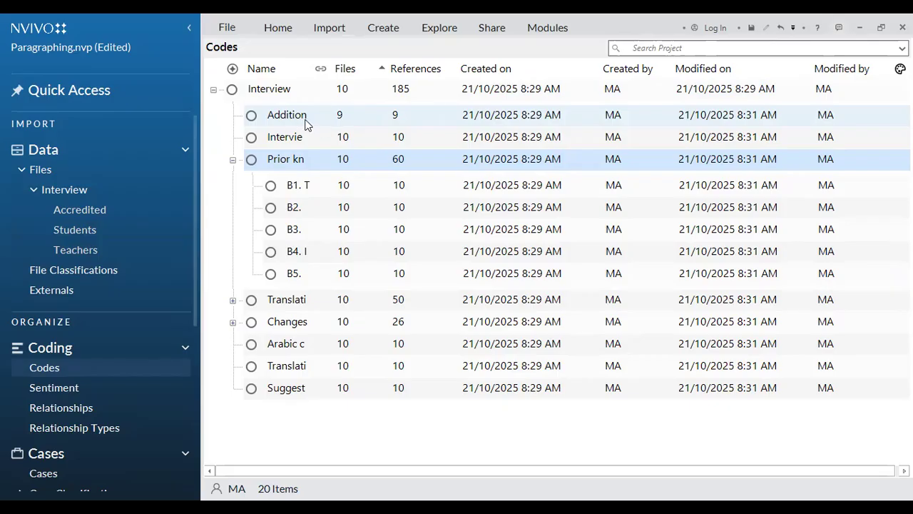
- Set up autocoding for all five files in the Teachers folder by style or structure, using paragraph styles heading 1 and heading 2
{"action": "left_click", "coordinate": [93, 254]}
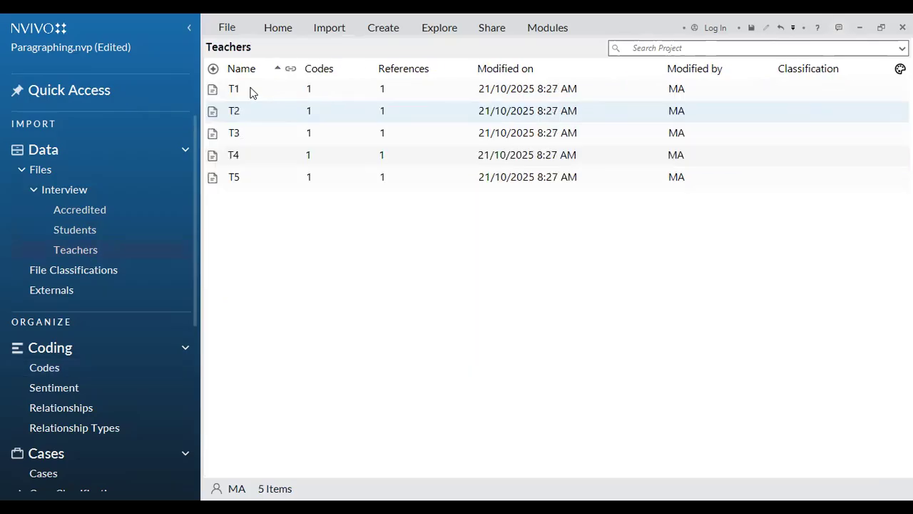
{"action": "left_click", "coordinate": [248, 90]}
{"action": "key", "text": "shift+Down"}
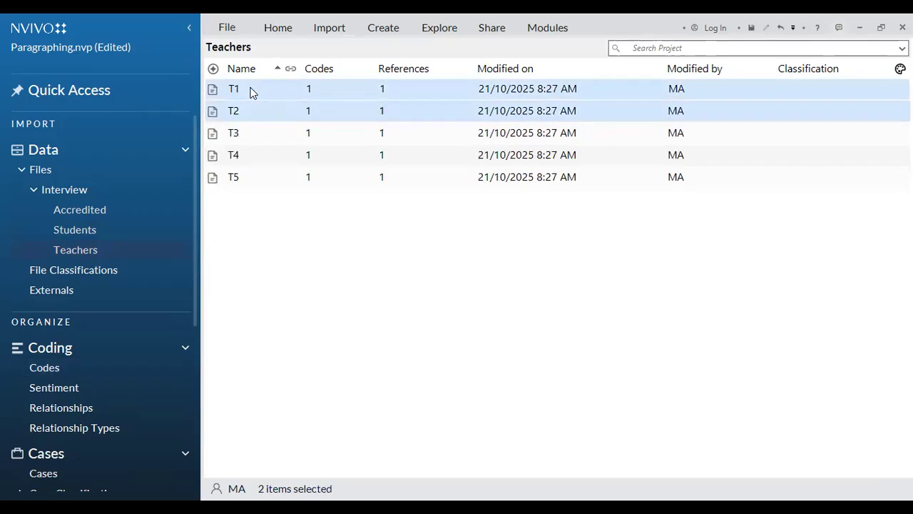
{"action": "key", "text": "ctrl+a"}
{"action": "right_click", "coordinate": [240, 116]}
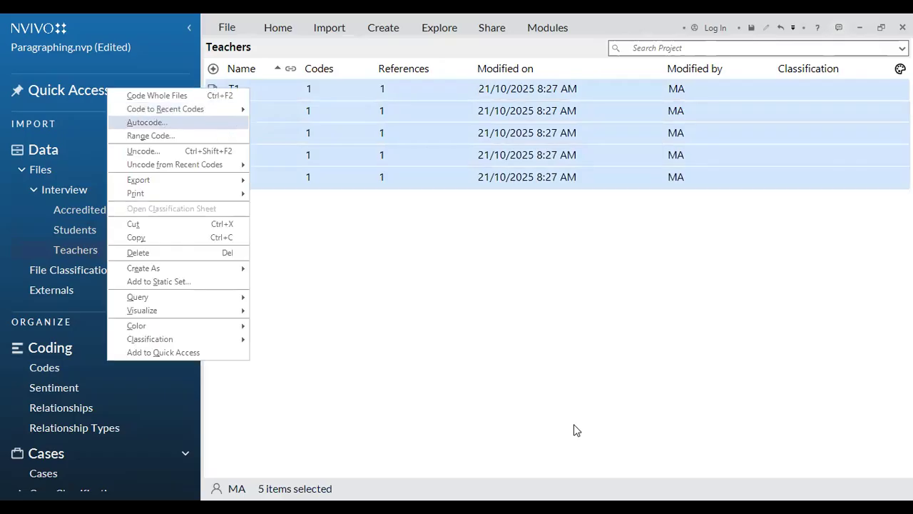
{"action": "key", "text": "Return"}
{"action": "key", "text": "Return"}
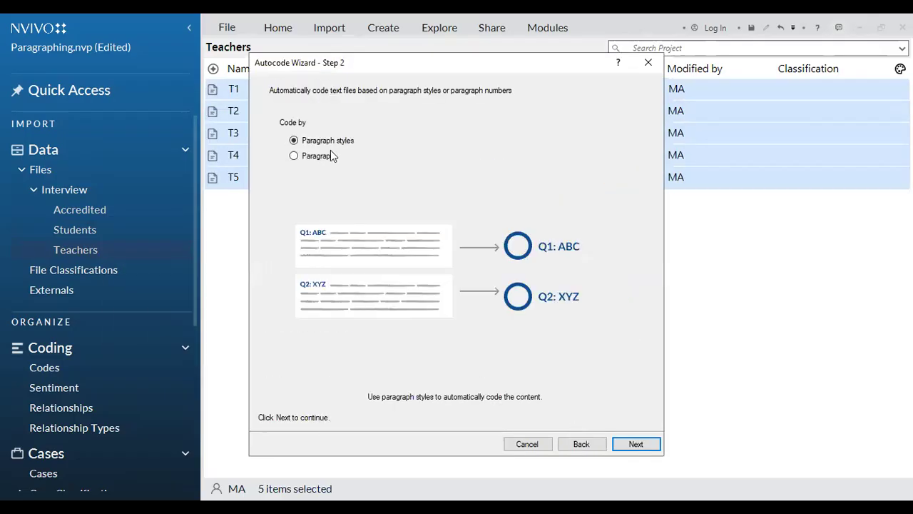
{"action": "left_click", "coordinate": [634, 443]}
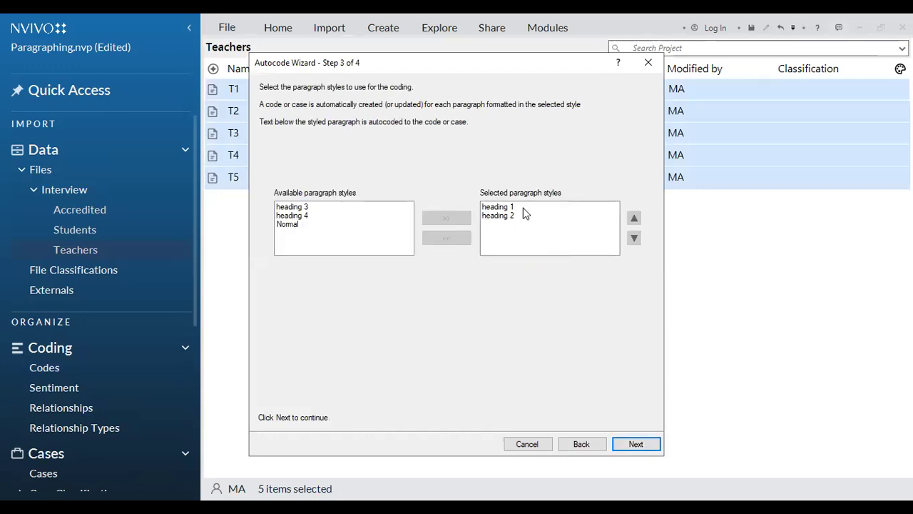
{"action": "key", "text": "Return"}
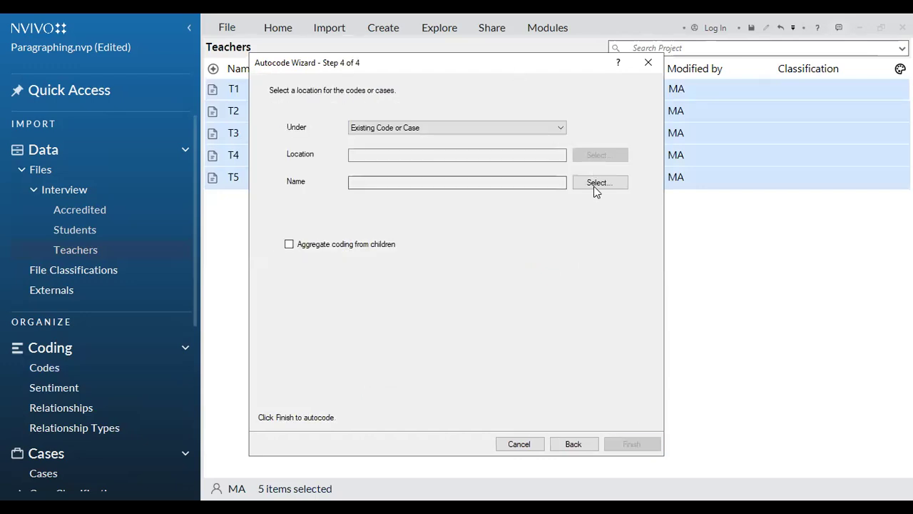
- Autocode the teacher files under the existing Interview code in Codes
{"action": "left_click", "coordinate": [596, 189]}
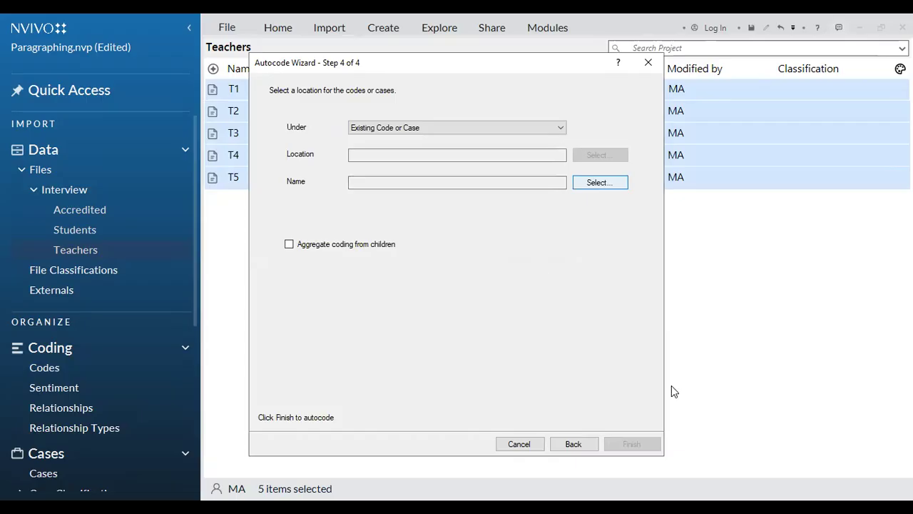
{"action": "key", "text": "Return"}
{"action": "left_click", "coordinate": [632, 443]}
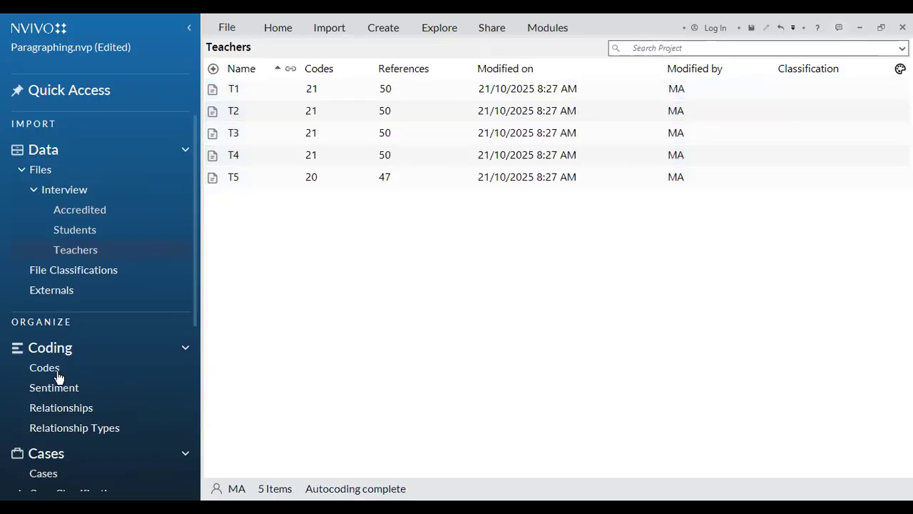
- Open the coded references of B1. Translating experiences under the Prior knowledge about Islamic Term translation code
{"action": "left_click", "coordinate": [59, 377]}
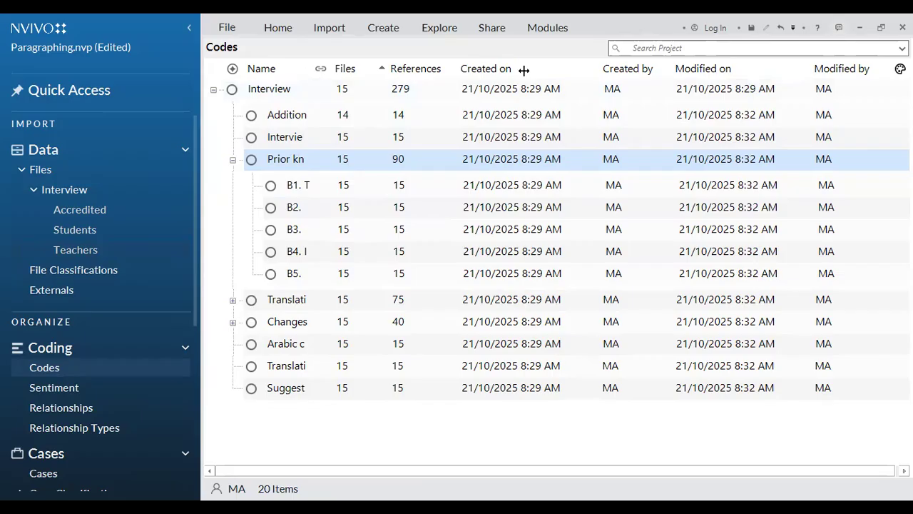
{"action": "double_click", "coordinate": [293, 162]}
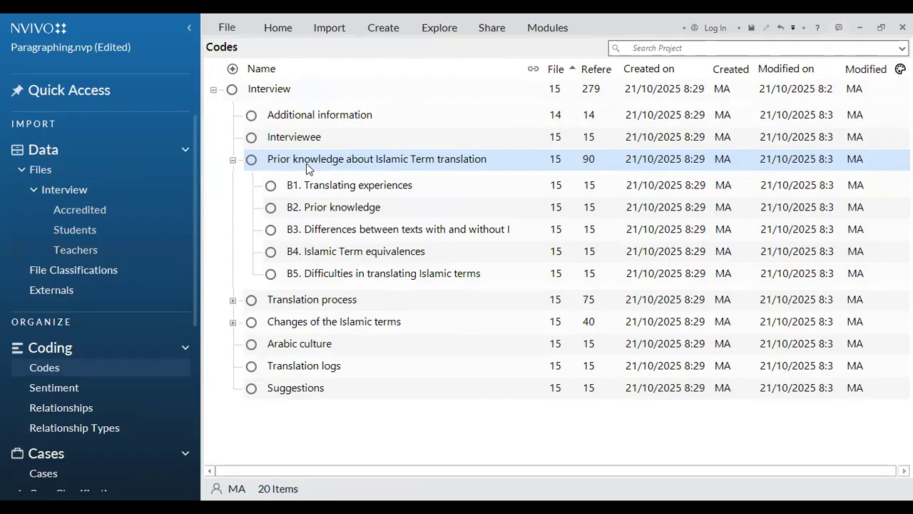
{"action": "left_click", "coordinate": [345, 187]}
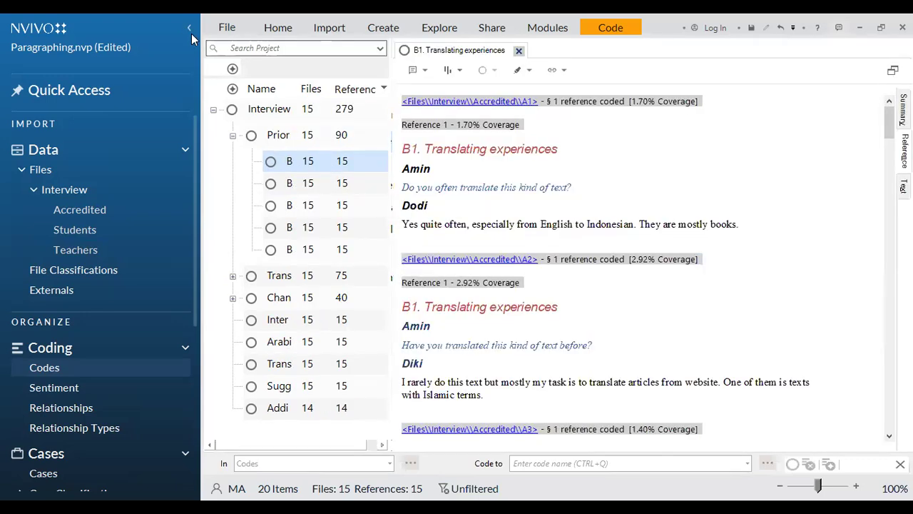
- Collapse the navigation pane and read through the coded references of B1. Translating experiences from the Accredited interview files
{"action": "left_click", "coordinate": [191, 30]}
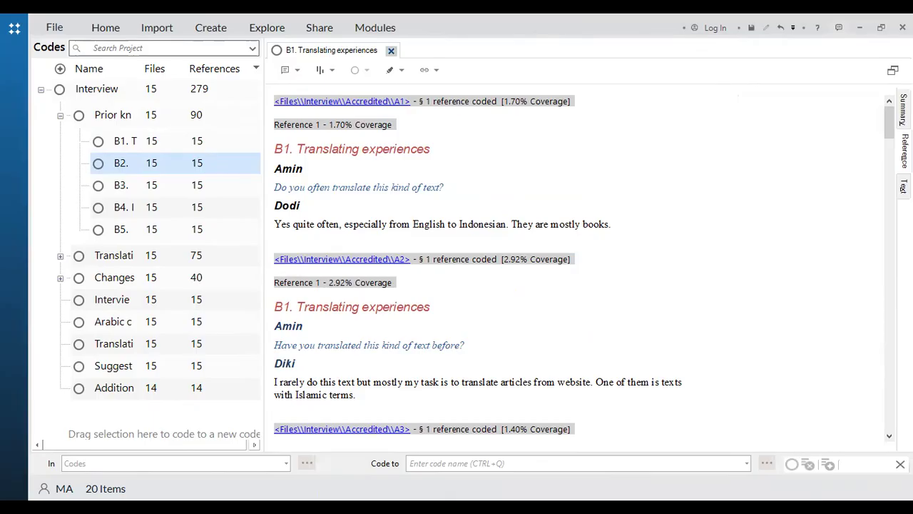
{"action": "scroll", "coordinate": [584, 269], "scroll_direction": "down", "scroll_amount": 4}
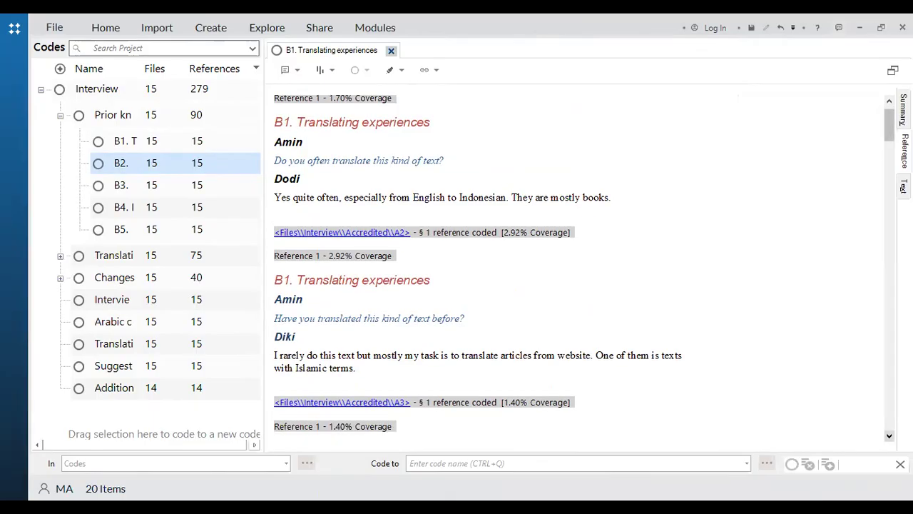
{"action": "left_click", "coordinate": [889, 436]}
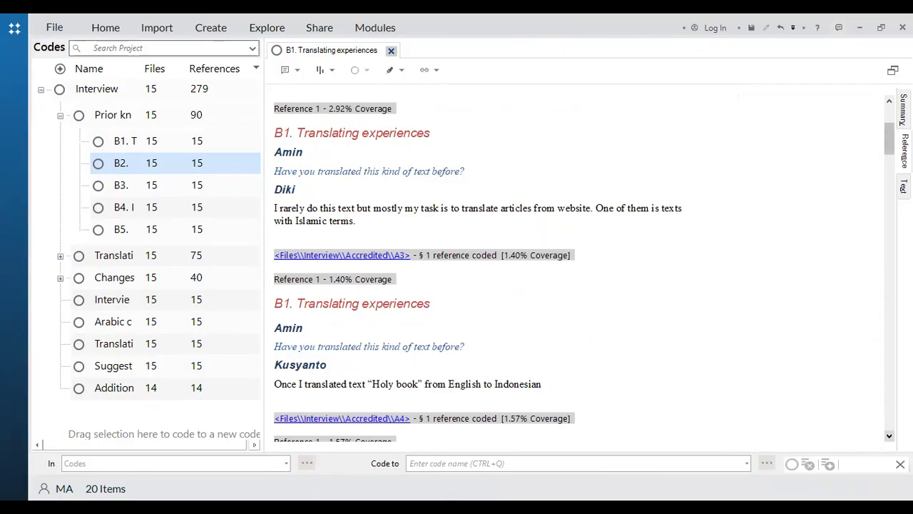
{"action": "scroll", "coordinate": [585, 268], "scroll_direction": "down", "scroll_amount": 1}
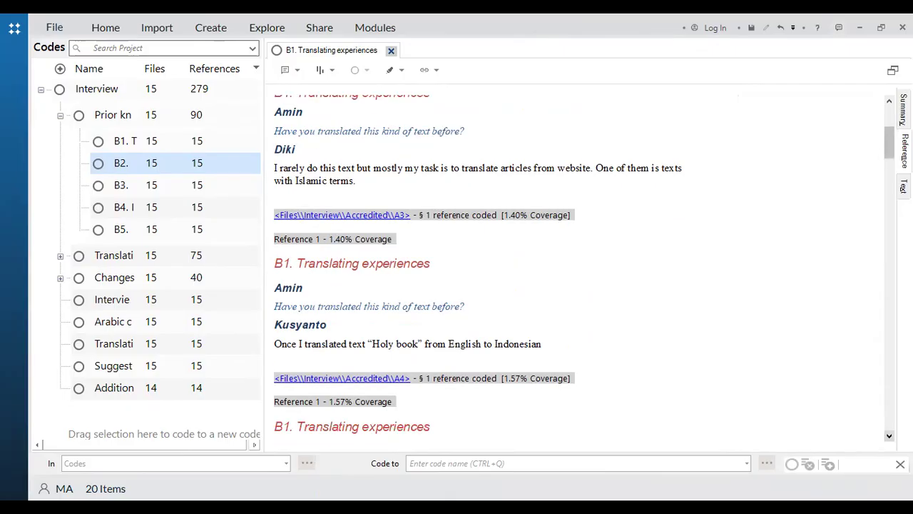
{"action": "left_click", "coordinate": [889, 436]}
{"action": "left_click", "coordinate": [889, 436]}
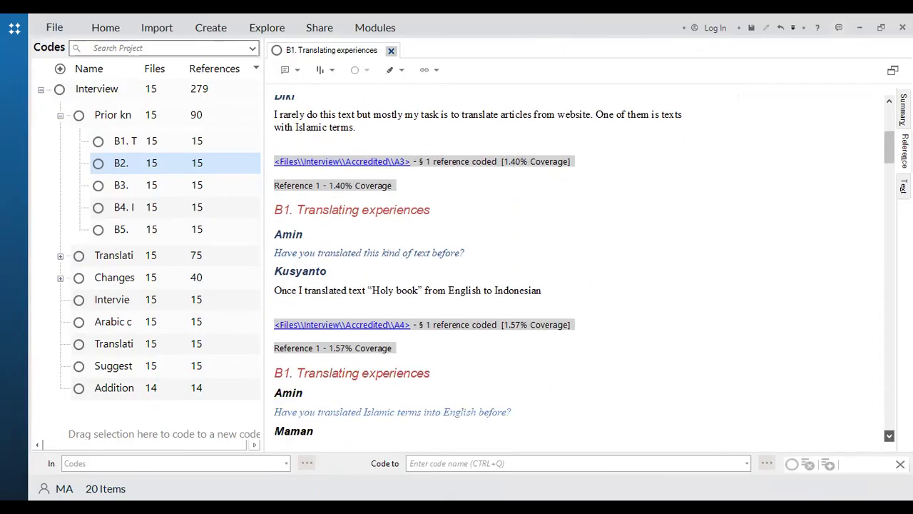
{"action": "left_click", "coordinate": [889, 436]}
{"action": "left_click", "coordinate": [889, 436]}
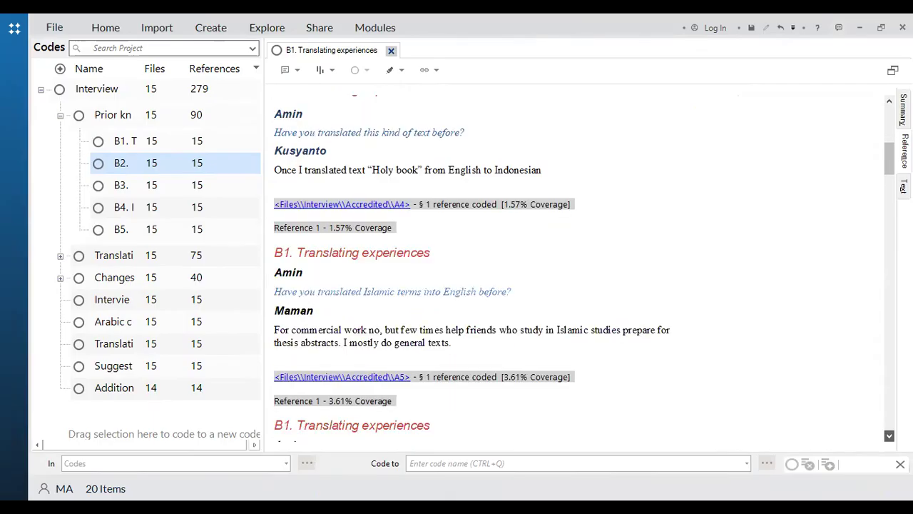
- Read on through the B1. Translating experiences references, from Accredited files A4 and A5 to Students files S1 and S2
{"action": "left_click", "coordinate": [889, 436]}
{"action": "left_click", "coordinate": [889, 436]}
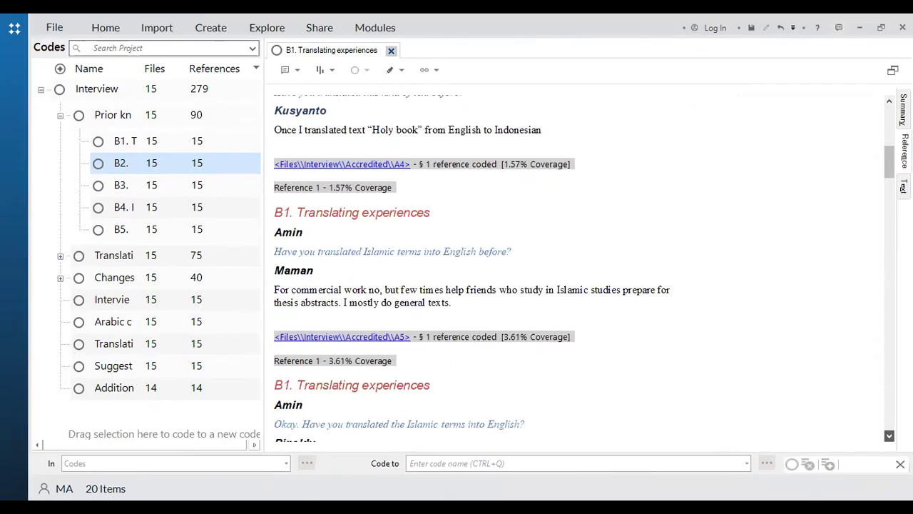
{"action": "left_click", "coordinate": [889, 436]}
{"action": "left_click", "coordinate": [889, 436]}
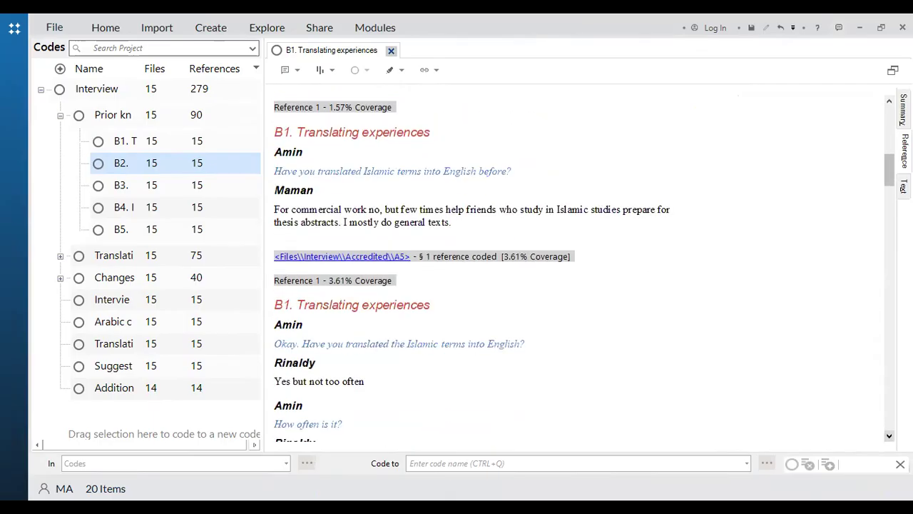
{"action": "left_click", "coordinate": [889, 436]}
{"action": "left_click", "coordinate": [889, 436]}
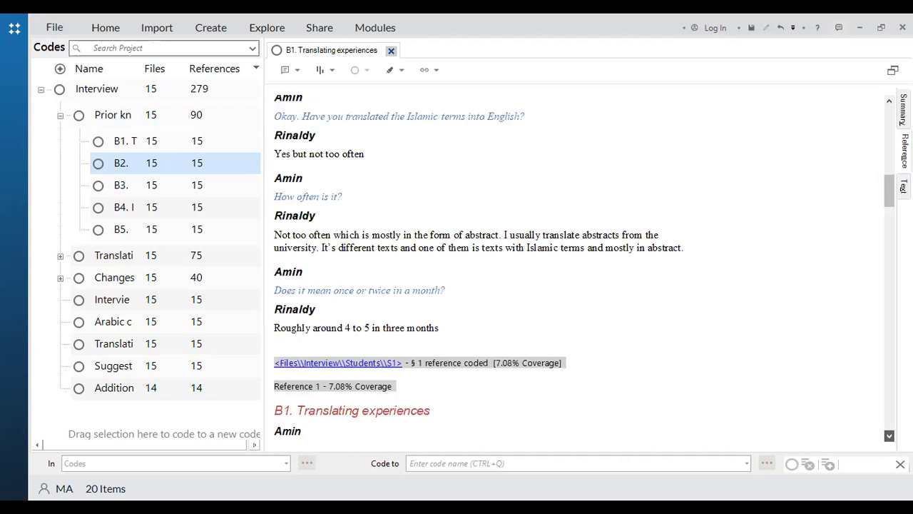
{"action": "scroll", "coordinate": [578, 267], "scroll_direction": "down", "scroll_amount": 3}
{"action": "scroll", "coordinate": [284, 95], "scroll_direction": "down", "scroll_amount": 1}
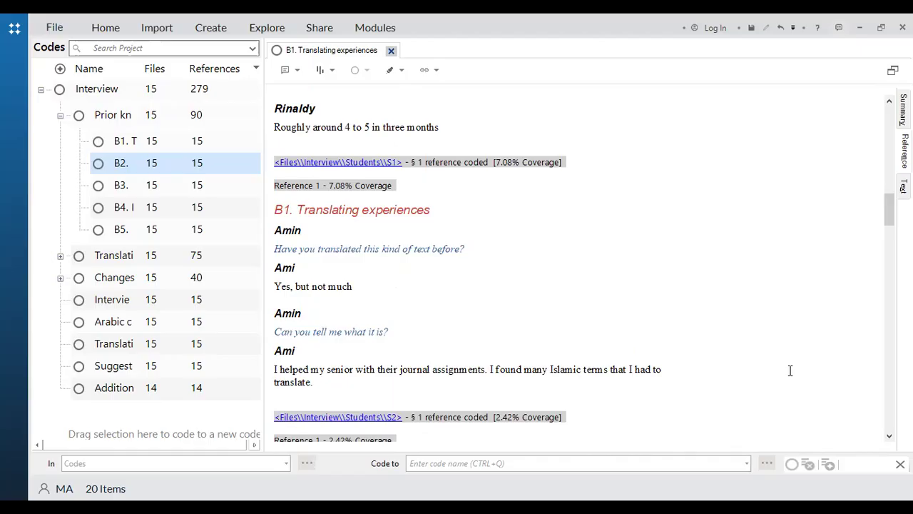
{"action": "left_click", "coordinate": [889, 437]}
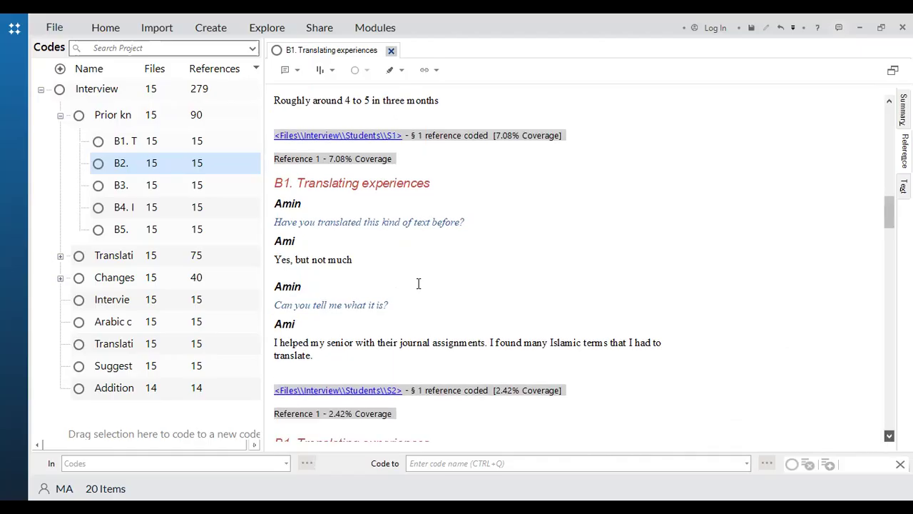
{"action": "scroll", "coordinate": [418, 284], "scroll_direction": "down", "scroll_amount": 2}
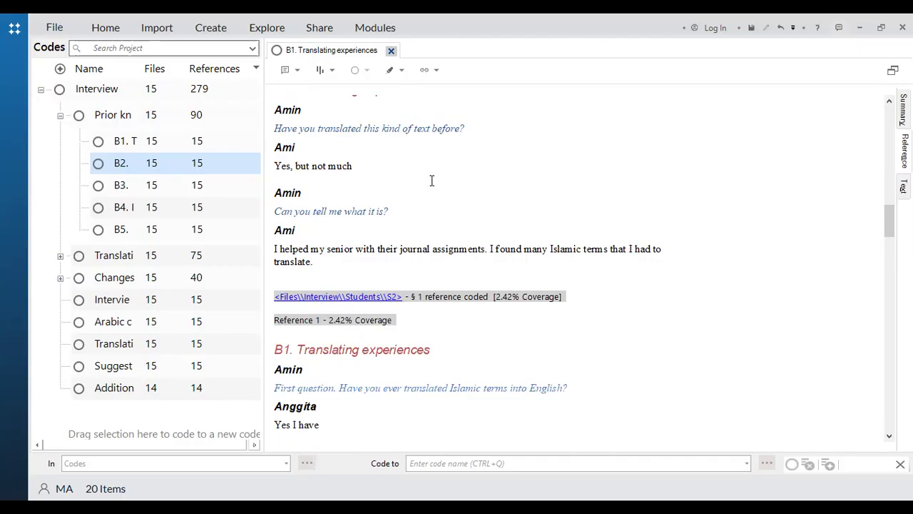
- Export the code's reference view as B1. Translating experiences.docx to the Mengkode otomatis folder in Downloads
{"action": "right_click", "coordinate": [526, 146]}
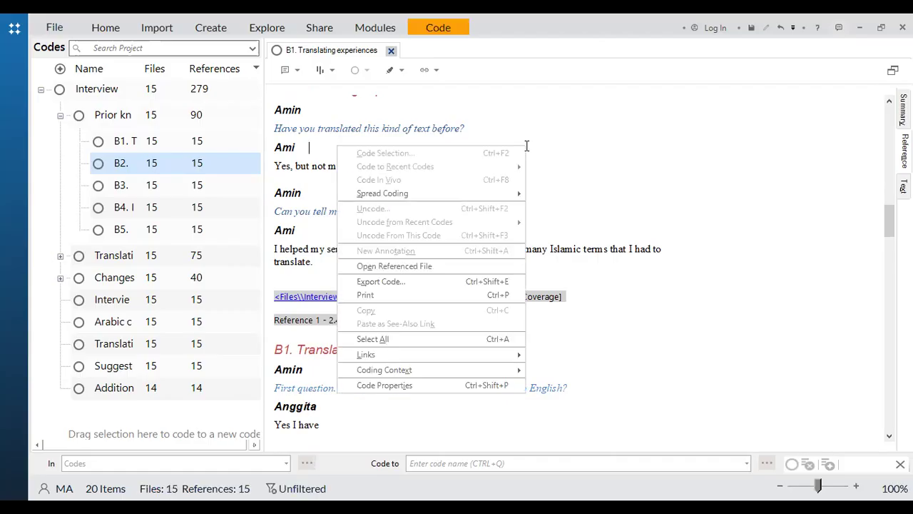
{"action": "left_click", "coordinate": [412, 282]}
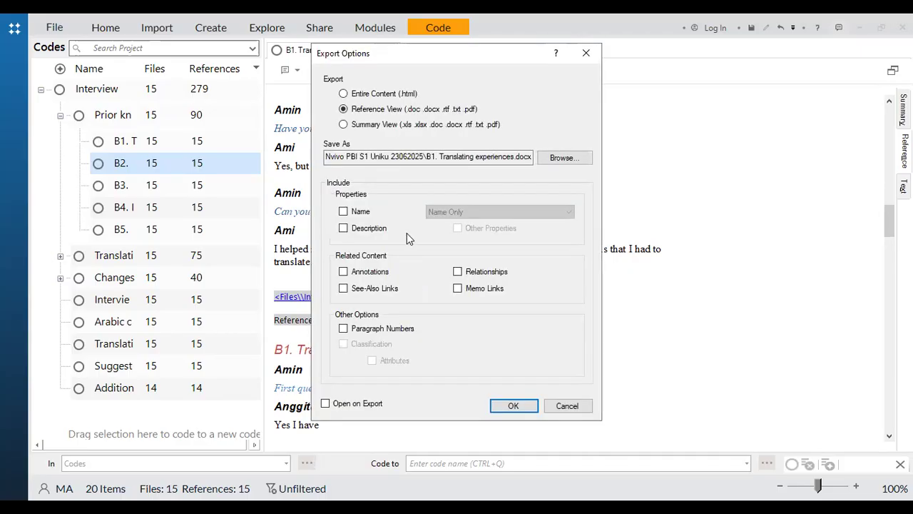
{"action": "left_click", "coordinate": [546, 157]}
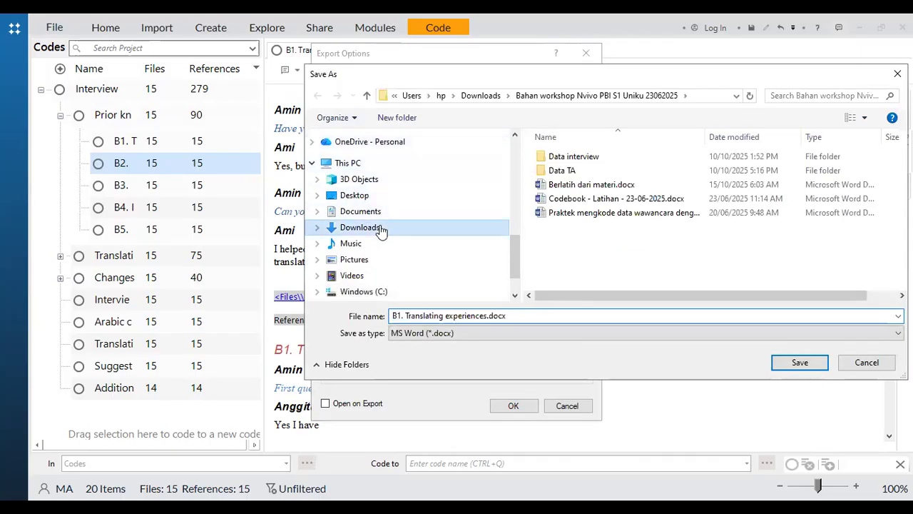
{"action": "left_click", "coordinate": [380, 228]}
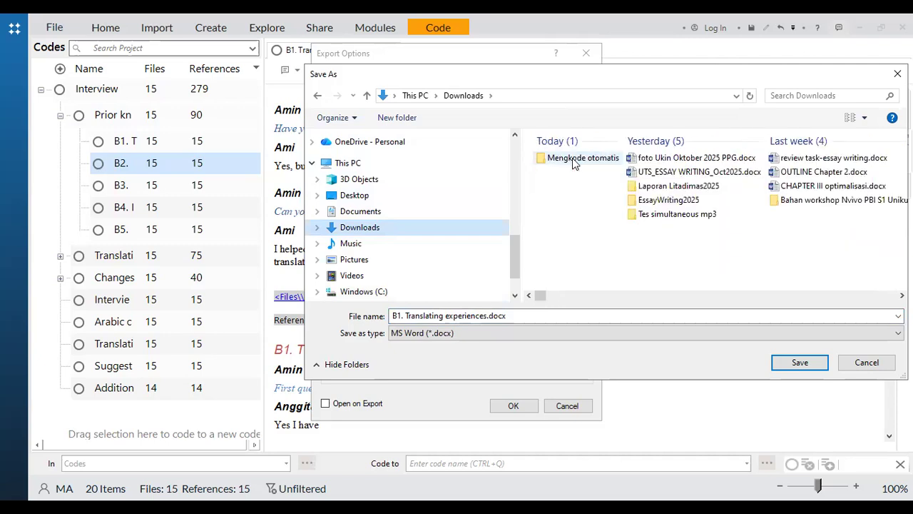
{"action": "double_click", "coordinate": [574, 159]}
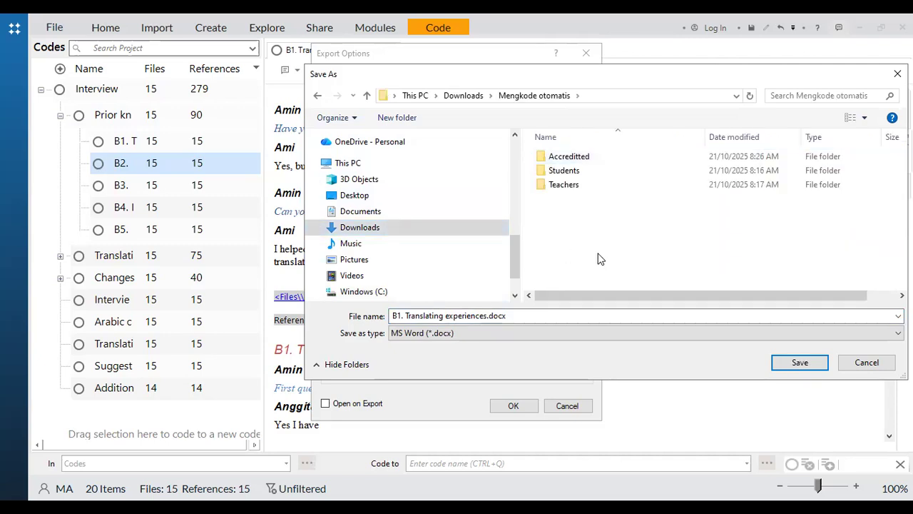
{"action": "left_click", "coordinate": [800, 363]}
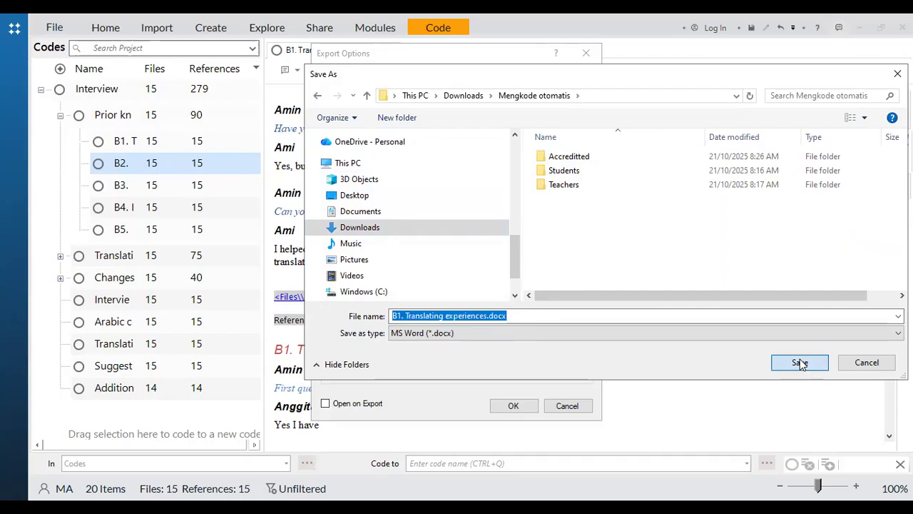
{"action": "left_click", "coordinate": [520, 406]}
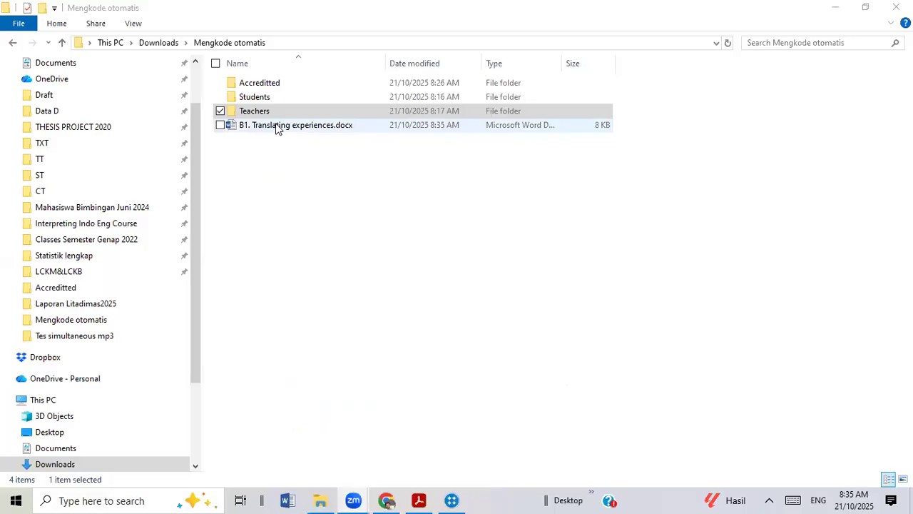
- Open the exported B1. Translating experiences.docx in Word, dismiss the activation notice and look through the first coded references
{"action": "left_click", "coordinate": [278, 128]}
{"action": "double_click", "coordinate": [278, 127]}
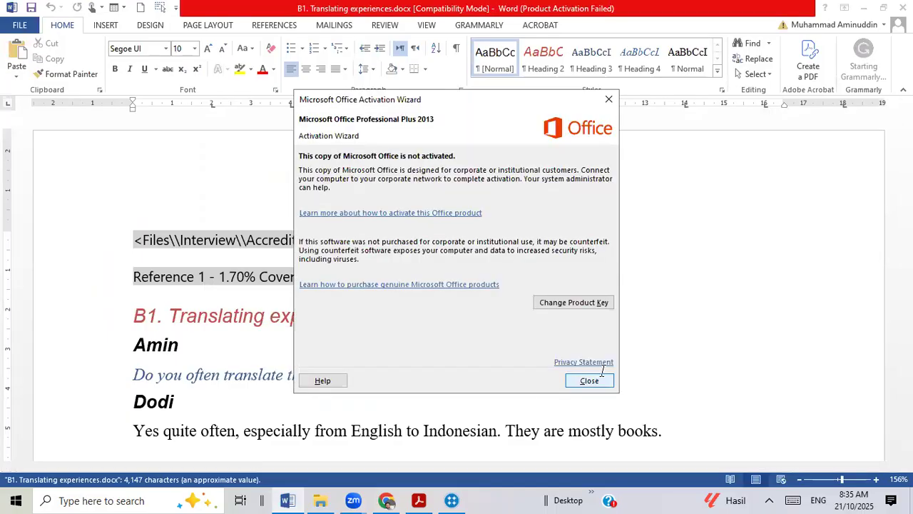
{"action": "left_click", "coordinate": [601, 378]}
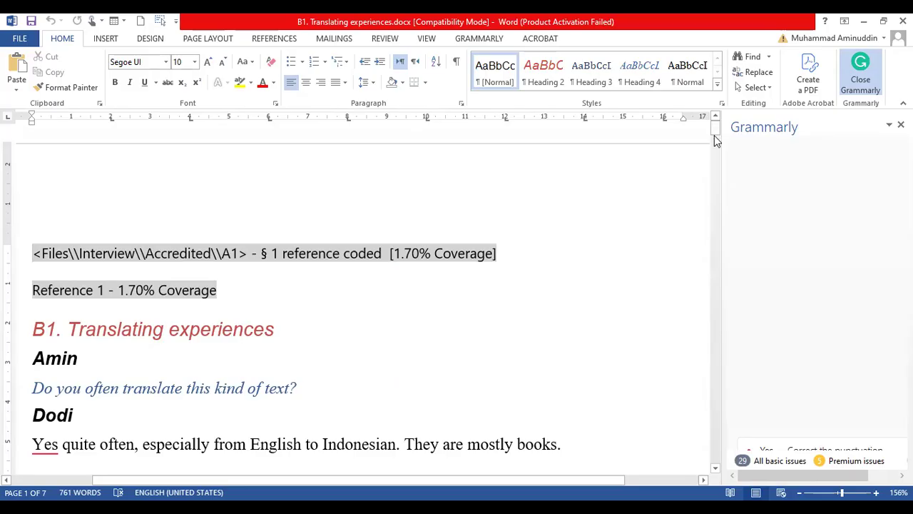
{"action": "left_click_drag", "start_coordinate": [718, 136], "coordinate": [718, 137]}
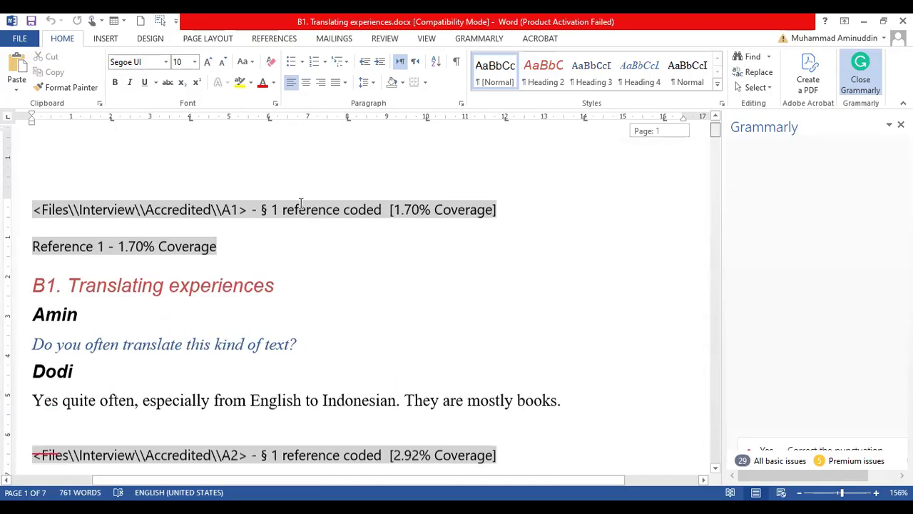
{"action": "scroll", "coordinate": [300, 204], "scroll_direction": "down", "scroll_amount": 1}
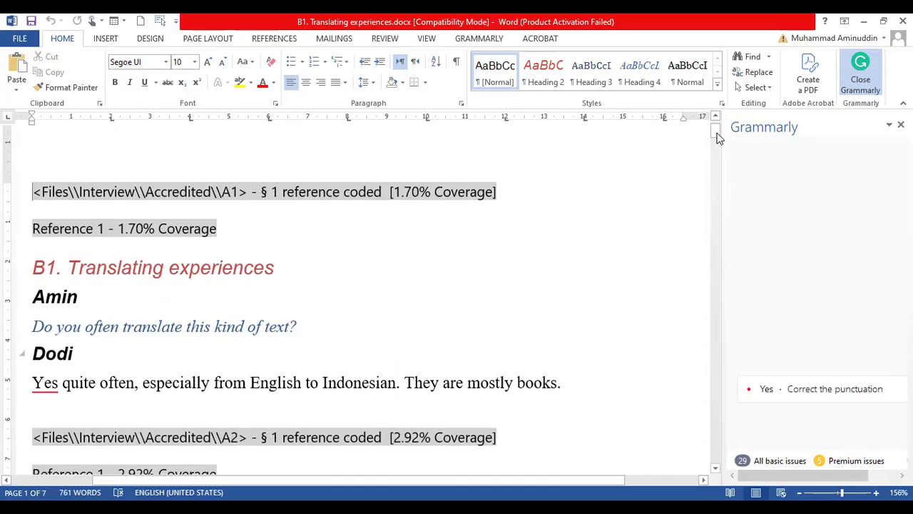
{"action": "left_click_drag", "start_coordinate": [717, 137], "coordinate": [718, 132]}
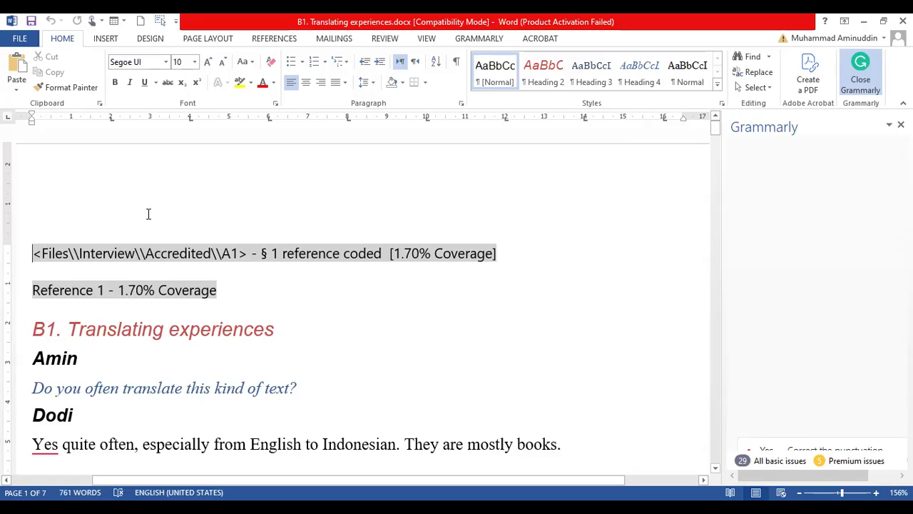
{"action": "left_click_drag", "start_coordinate": [719, 134], "coordinate": [719, 140]}
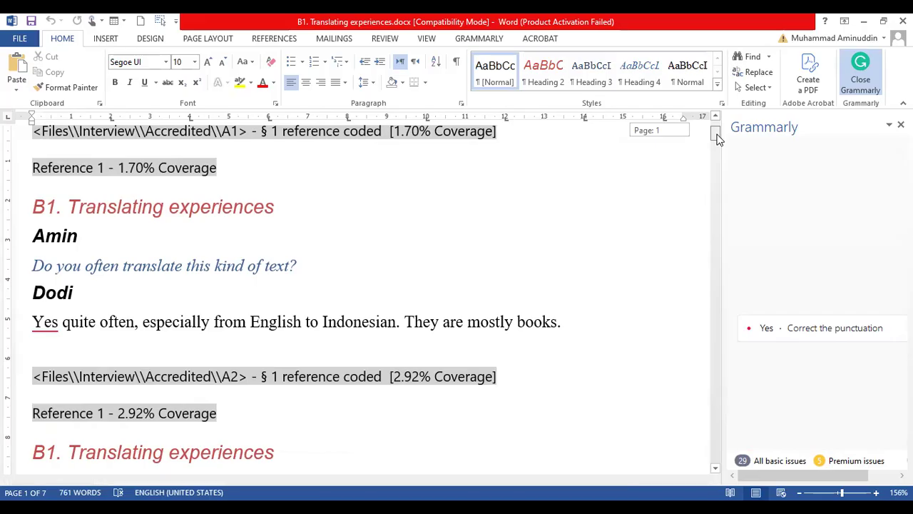
{"action": "left_click_drag", "start_coordinate": [719, 139], "coordinate": [736, 82]}
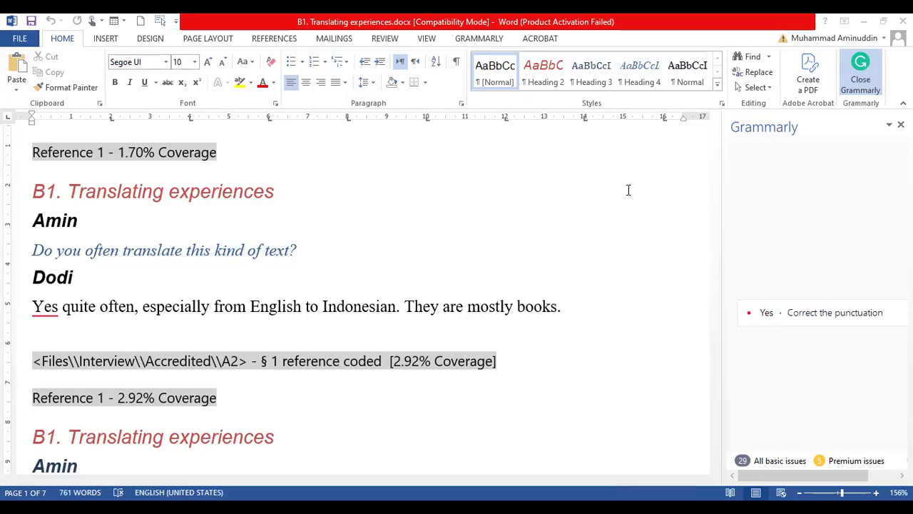
- Switch back to NVivo, close the B1. Translating experiences references and expand the Translation process code
{"action": "key", "text": "alt+Tab"}
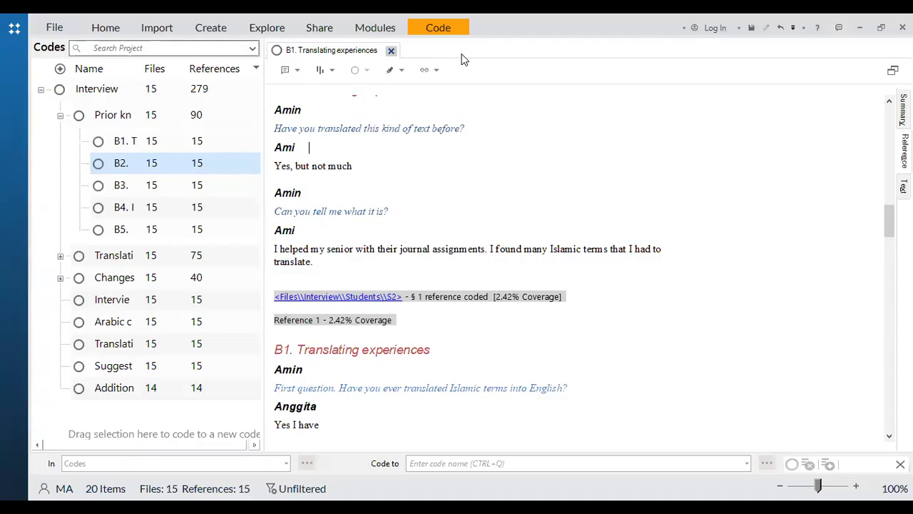
{"action": "left_click_drag", "start_coordinate": [264, 60], "coordinate": [462, 55]}
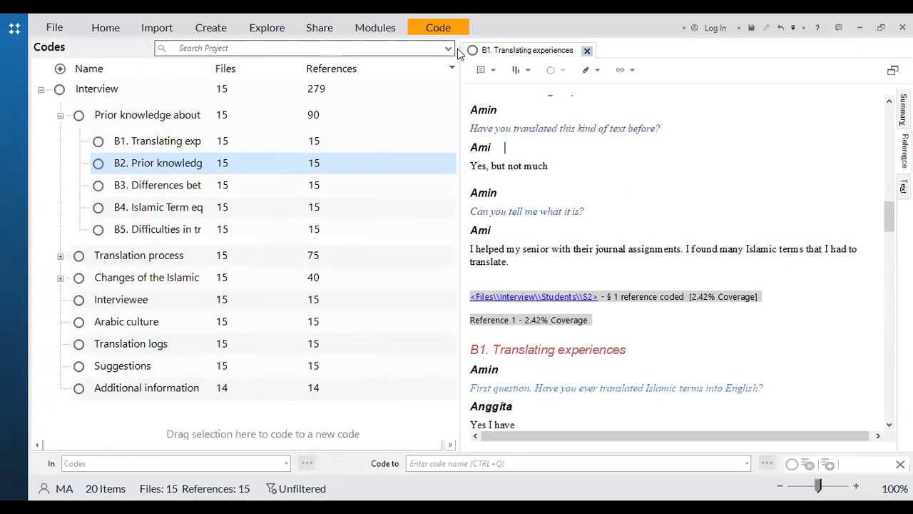
{"action": "left_click", "coordinate": [587, 51]}
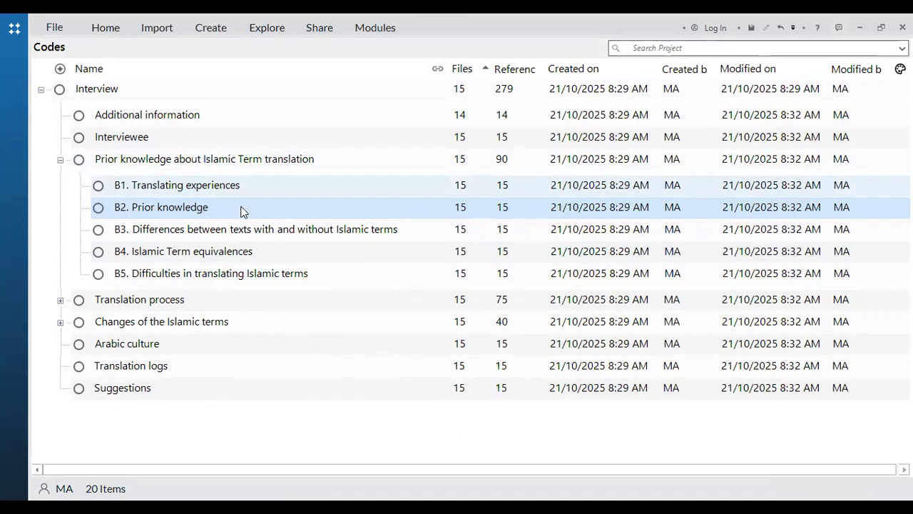
{"action": "left_click", "coordinate": [61, 301]}
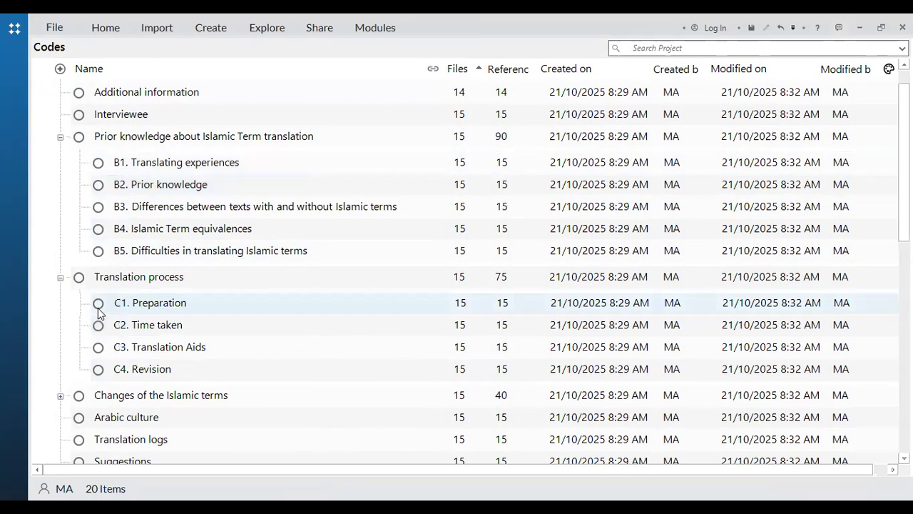